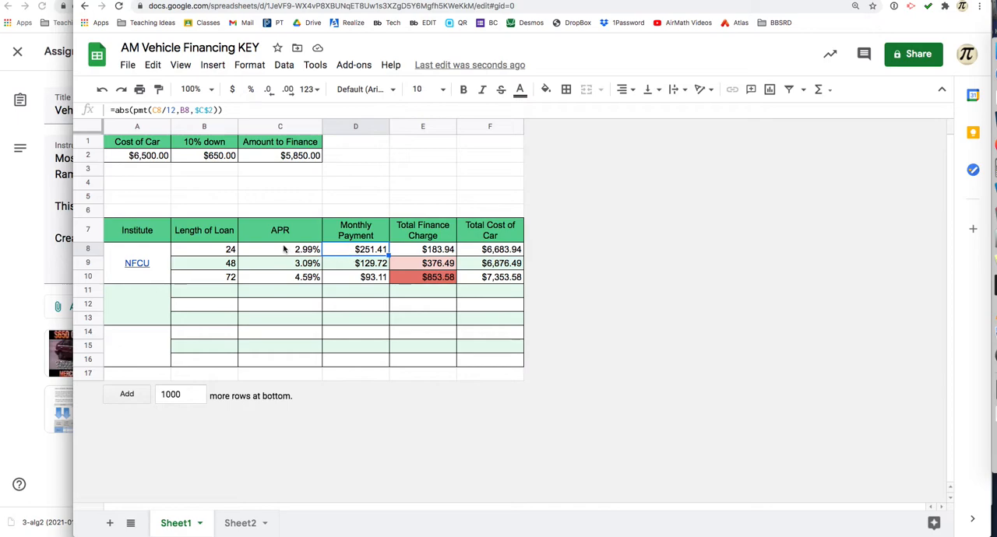
Step: Review the formulas behind the car cost, 10% down, amount to finance, institute and monthly payment cells
{"action": "left_click", "coordinate": [148, 156]}
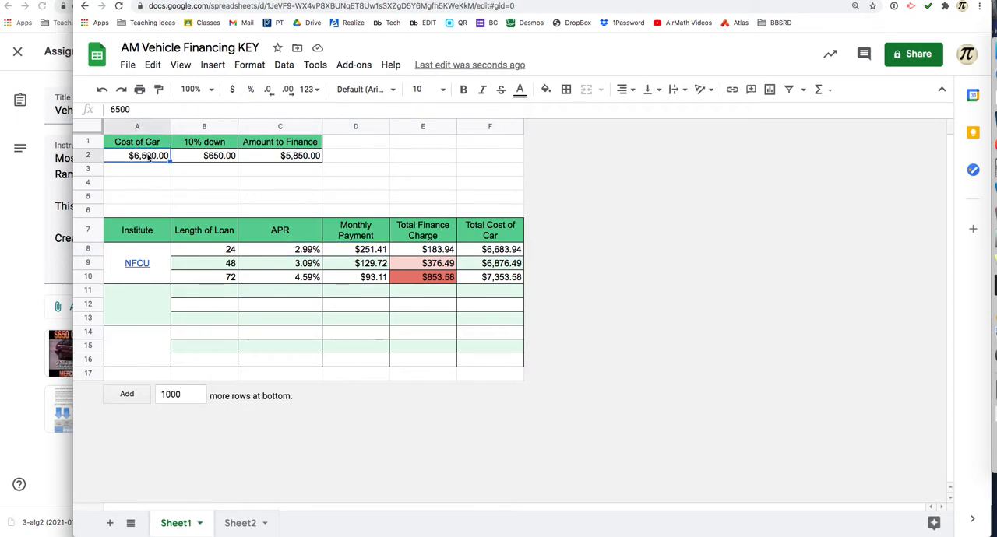
{"action": "left_click", "coordinate": [216, 158]}
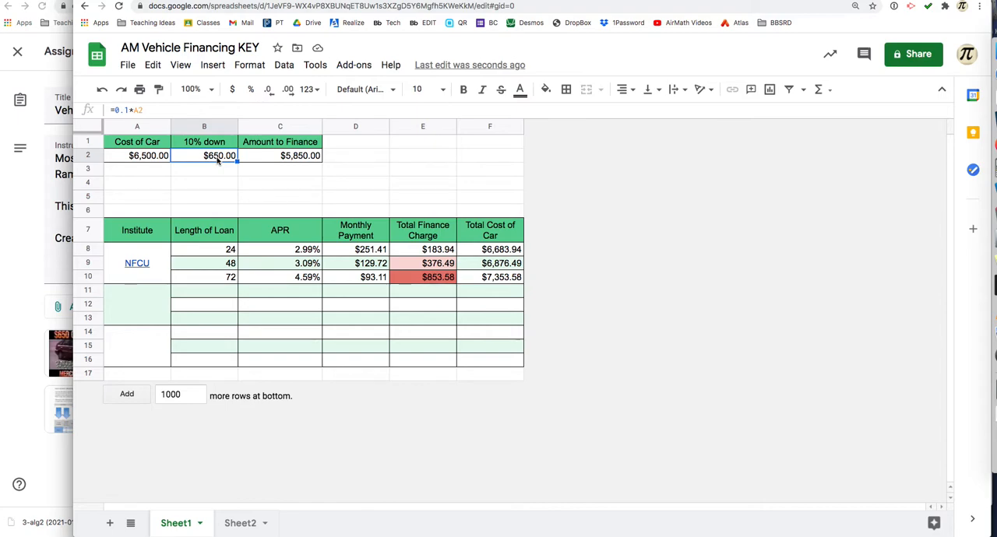
{"action": "left_click", "coordinate": [265, 162]}
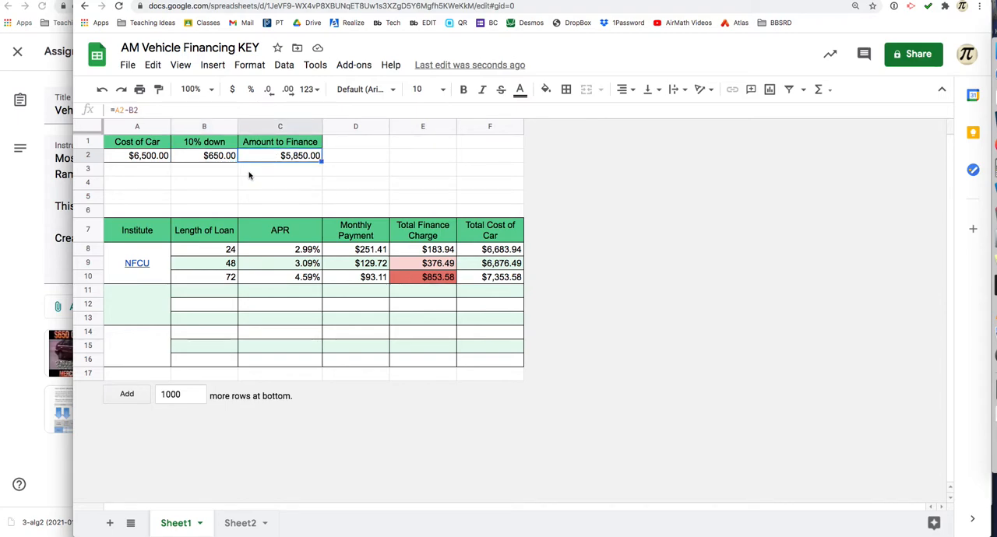
{"action": "left_click", "coordinate": [186, 251]}
{"action": "left_click", "coordinate": [155, 274]}
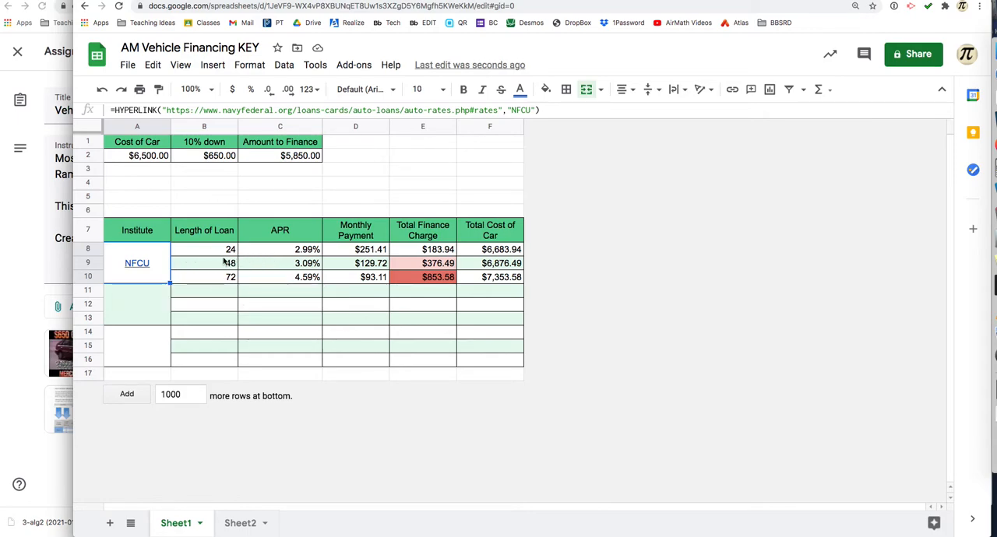
{"action": "left_click", "coordinate": [343, 249]}
{"action": "left_click", "coordinate": [352, 282]}
{"action": "left_click", "coordinate": [354, 251]}
{"action": "left_click", "coordinate": [356, 278]}
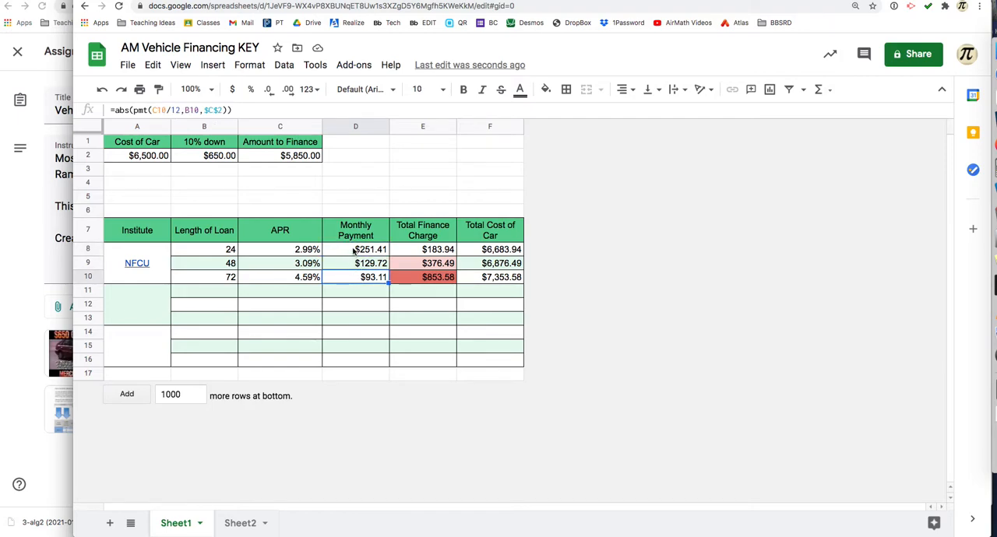
Step: Clear the Total Finance Charge and Total Cost of Car cells for the three NFCU loans, E8:F10
{"action": "left_click_drag", "start_coordinate": [404, 255], "coordinate": [477, 279]}
{"action": "key", "text": "Delete"}
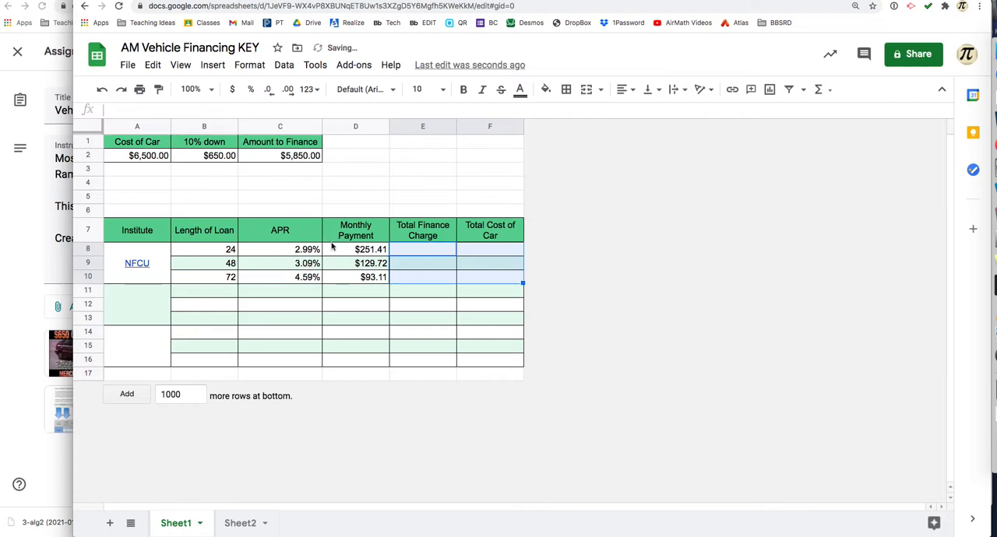
Step: Switch to Firefox and look over Navy Federal's New and Used Auto Loans page
{"action": "left_click", "coordinate": [224, 249]}
{"action": "key", "text": "super+Tab"}
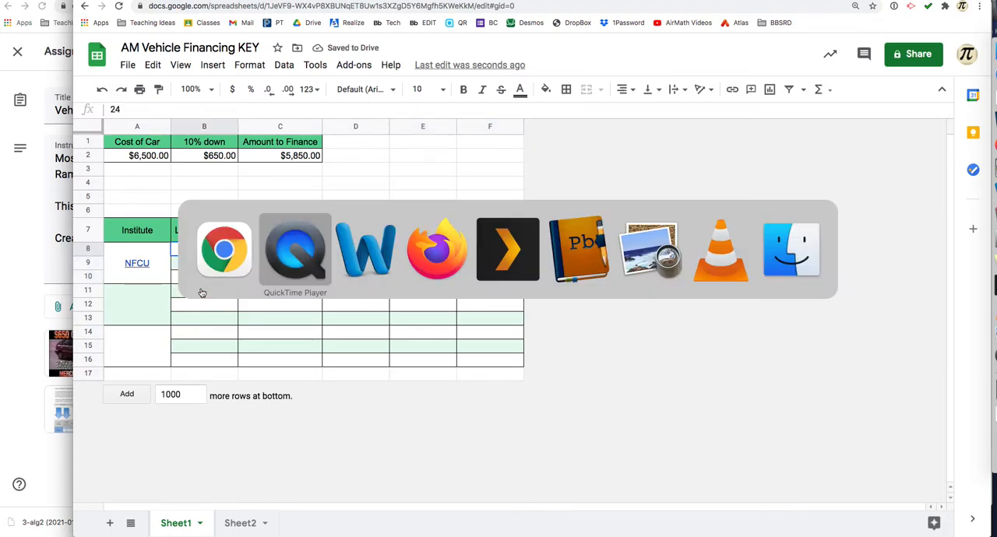
{"action": "key", "text": "super+Tab"}
{"action": "key", "text": "super+Tab"}
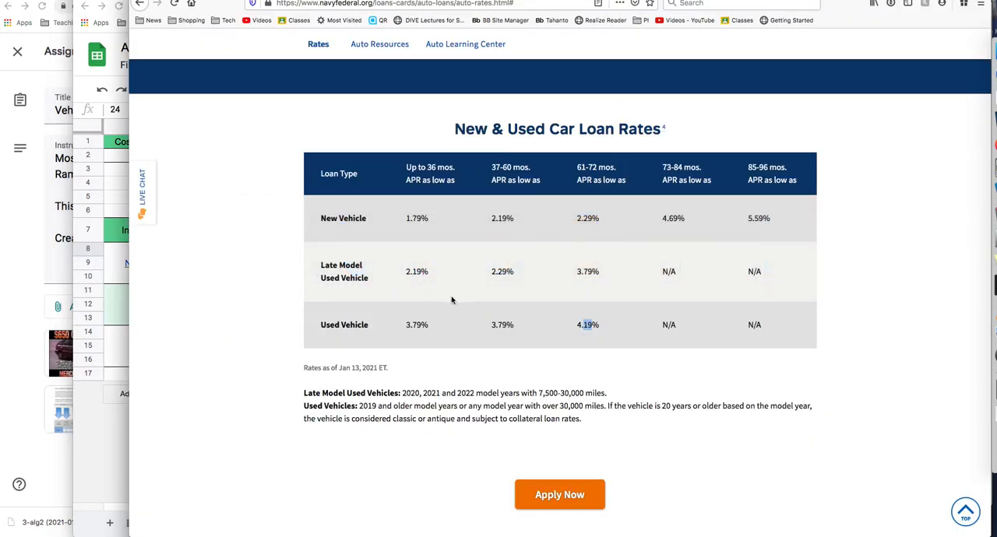
{"action": "scroll", "coordinate": [451, 300], "scroll_direction": "up", "scroll_amount": 3}
{"action": "scroll", "coordinate": [450, 300], "scroll_direction": "up", "scroll_amount": 10}
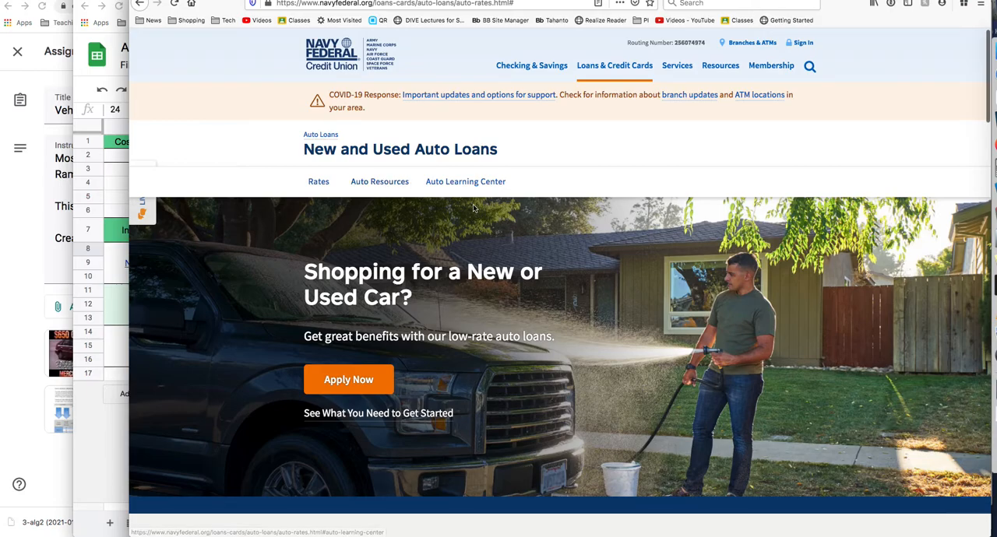
{"action": "scroll", "coordinate": [472, 204], "scroll_direction": "down", "scroll_amount": 4}
{"action": "scroll", "coordinate": [473, 208], "scroll_direction": "up", "scroll_amount": 4}
Step: From the Navy Federal home page, go to Auto Loans and open all rates for New or Used Auto Loans
{"action": "left_click", "coordinate": [356, 43]}
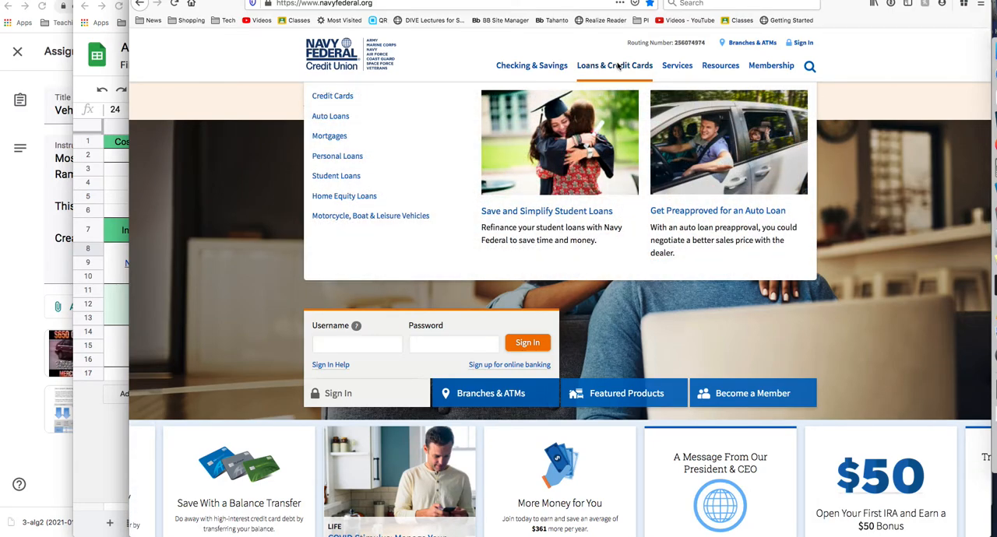
{"action": "left_click", "coordinate": [339, 120]}
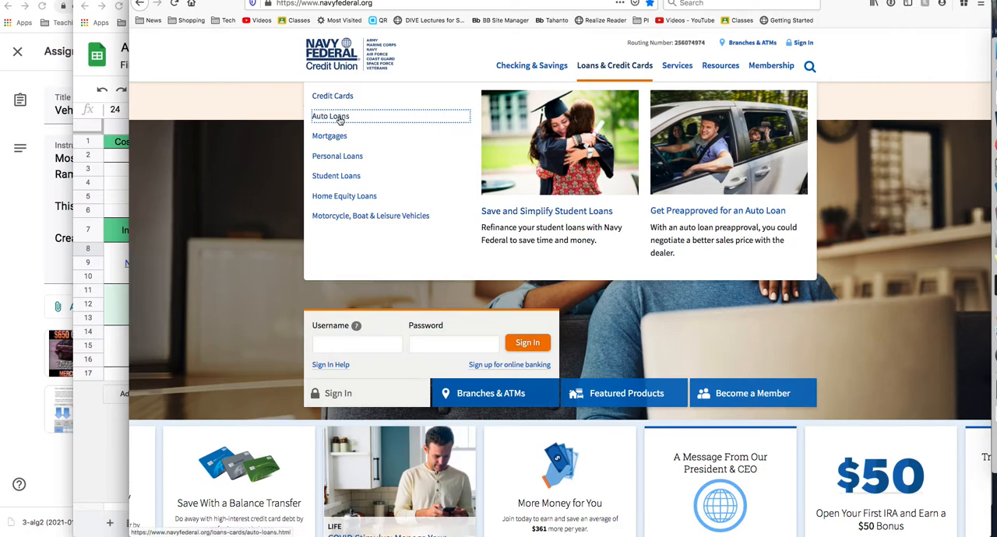
{"action": "scroll", "coordinate": [460, 288], "scroll_direction": "down", "scroll_amount": 5}
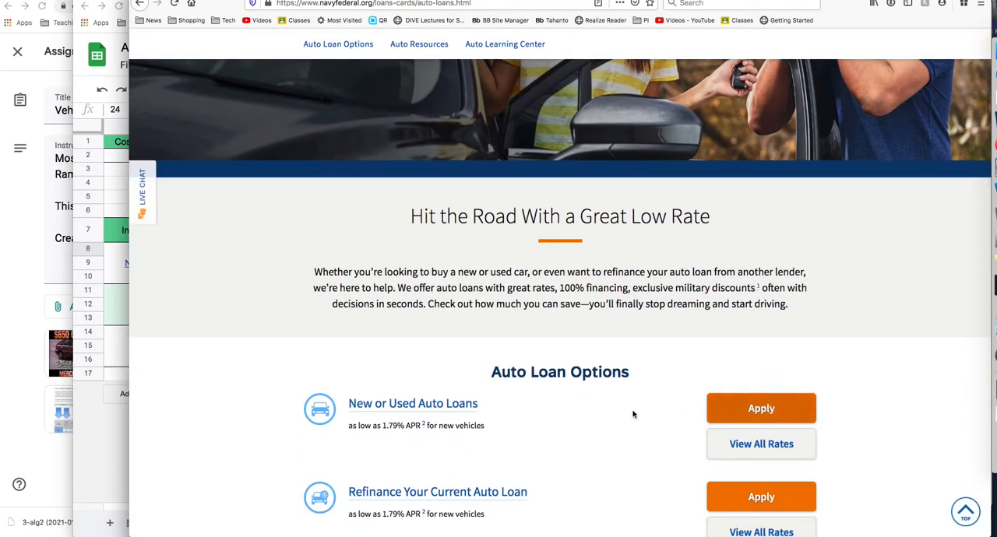
{"action": "scroll", "coordinate": [634, 414], "scroll_direction": "down", "scroll_amount": 2}
{"action": "left_click", "coordinate": [757, 355]}
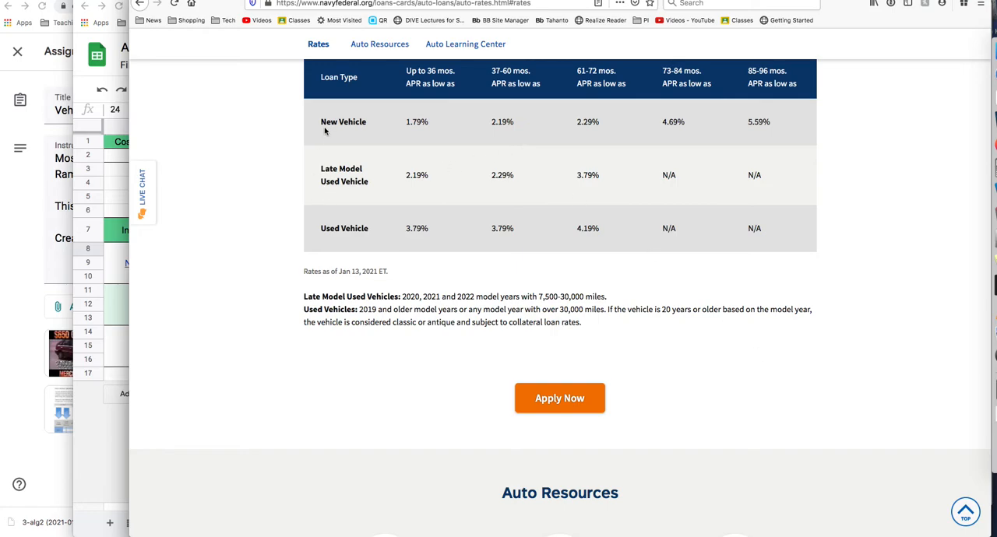
Step: Examine the loan types in the rates table, especially the Used Vehicle APR for each loan term
{"action": "double_click", "coordinate": [352, 122]}
{"action": "double_click", "coordinate": [343, 171]}
{"action": "triple_click", "coordinate": [337, 226]}
{"action": "left_click_drag", "start_coordinate": [336, 226], "coordinate": [602, 234]}
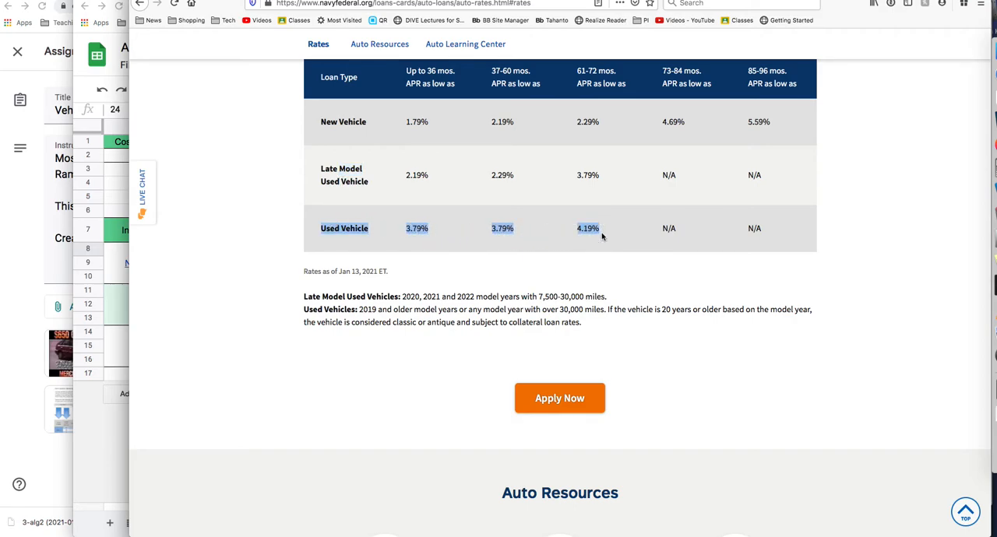
{"action": "left_click", "coordinate": [601, 236]}
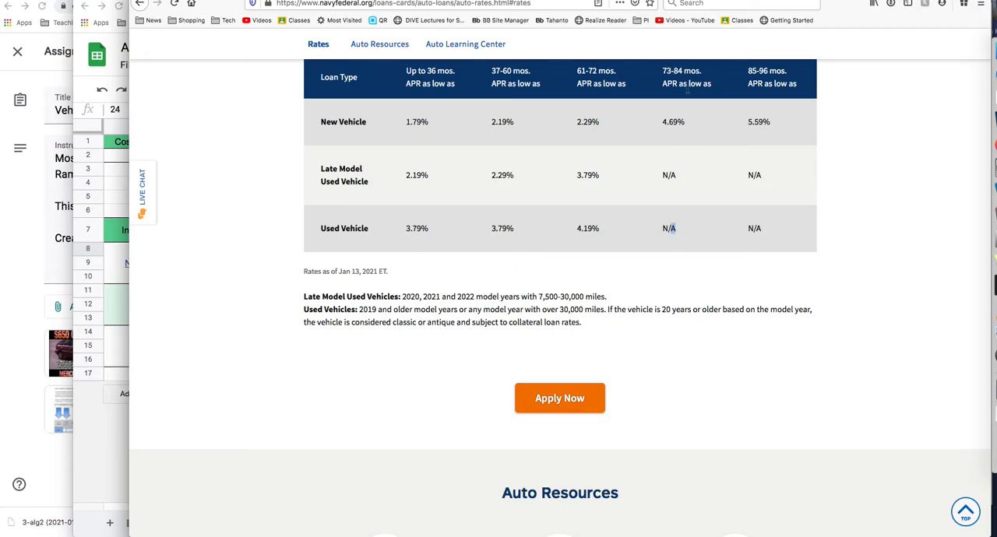
{"action": "left_click_drag", "start_coordinate": [679, 73], "coordinate": [715, 74]}
{"action": "left_click", "coordinate": [752, 75]}
{"action": "left_click_drag", "start_coordinate": [430, 229], "coordinate": [419, 226]}
{"action": "left_click", "coordinate": [412, 227]}
Step: Return to the spreadsheet in Chrome and set the APR of the 24-month NFCU loan to 3.79%
{"action": "left_click", "coordinate": [121, 320]}
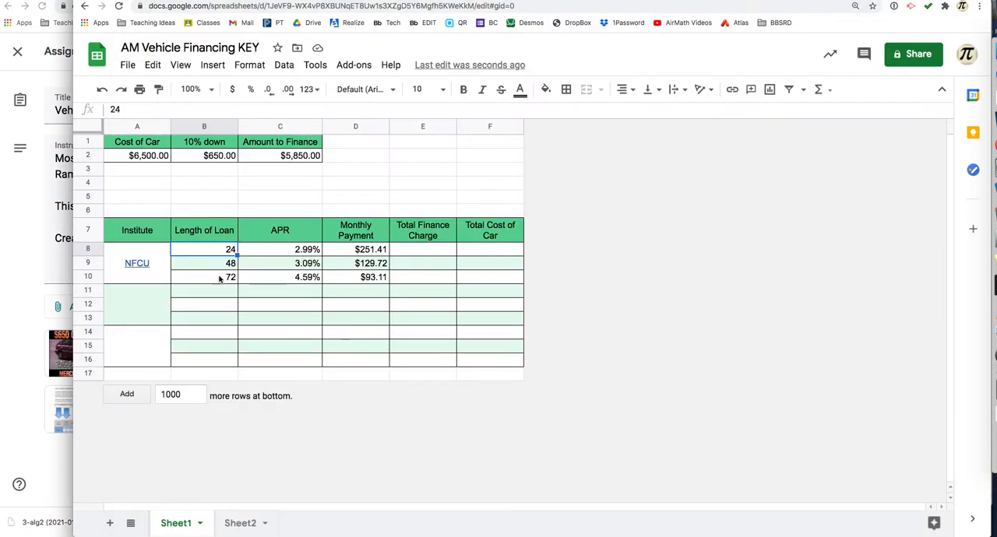
{"action": "left_click", "coordinate": [278, 258]}
{"action": "key", "text": "super+Tab"}
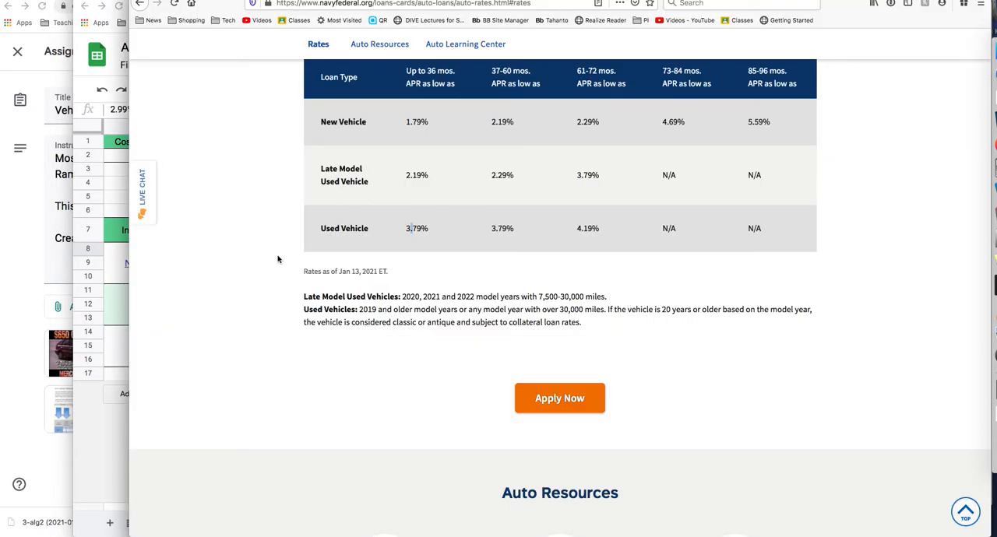
{"action": "key", "text": "super+Tab"}
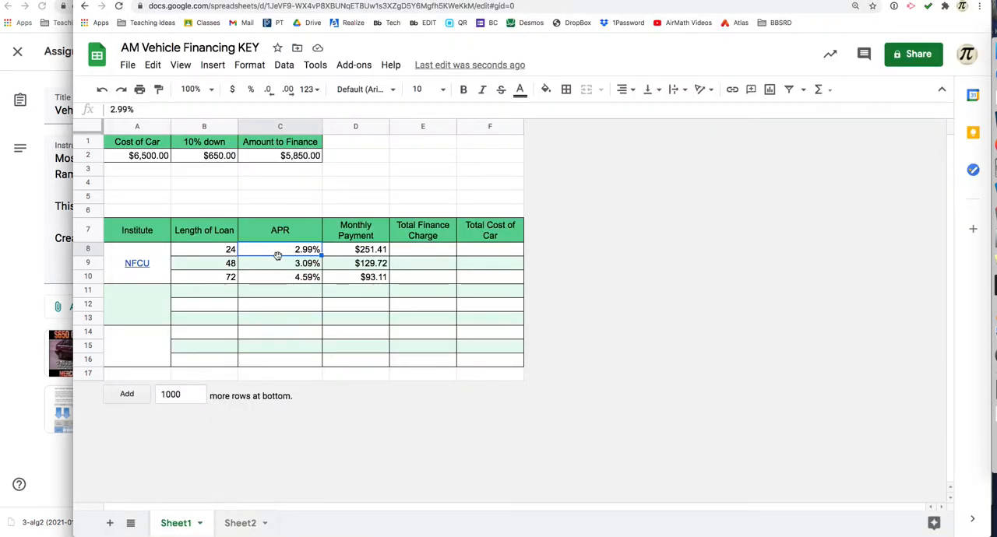
{"action": "type", "text": "3.79"}
{"action": "key", "text": "Return"}
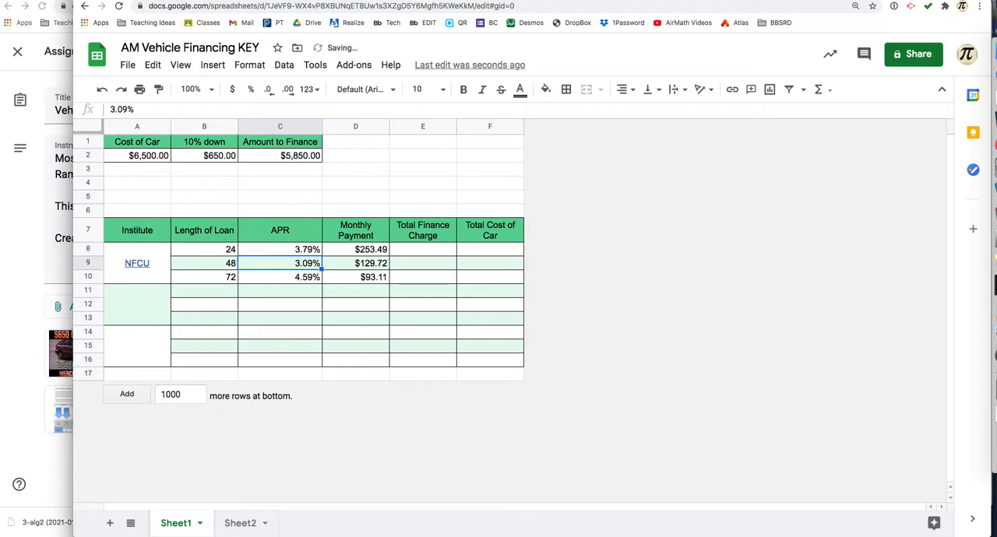
Step: Check the 37-60 month Used Vehicle rate in Firefox and set the 48-month loan's APR to 3.79% in the spreadsheet
{"action": "key", "text": "super+Tab"}
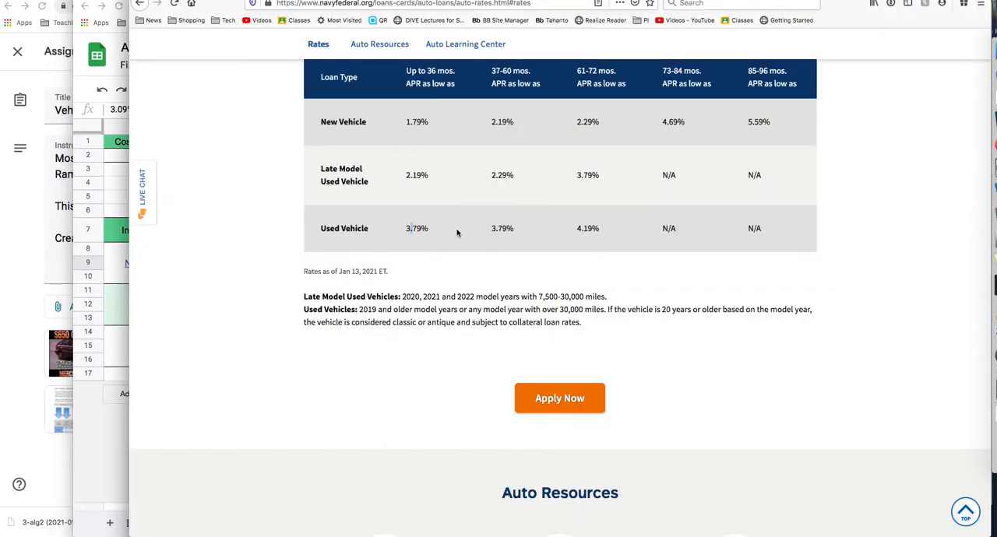
{"action": "double_click", "coordinate": [501, 228]}
{"action": "key", "text": "super+Tab"}
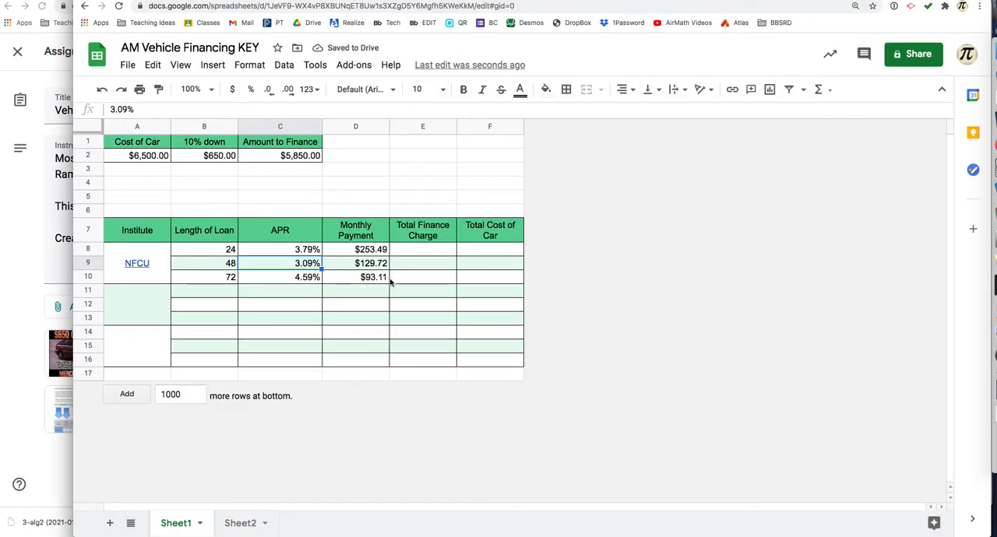
{"action": "left_click", "coordinate": [221, 266]}
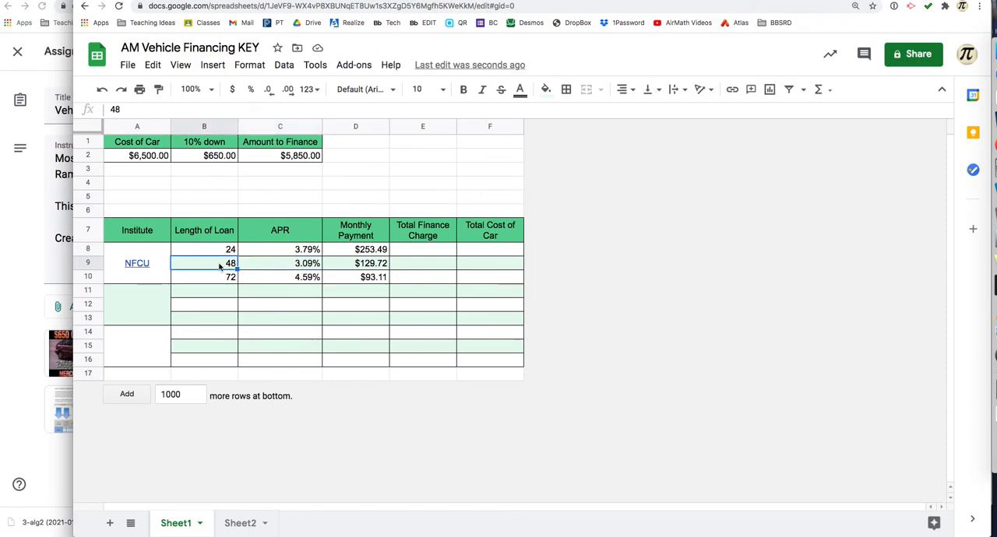
{"action": "left_click", "coordinate": [261, 269]}
{"action": "type", "text": "3.79"}
{"action": "key", "text": "Return"}
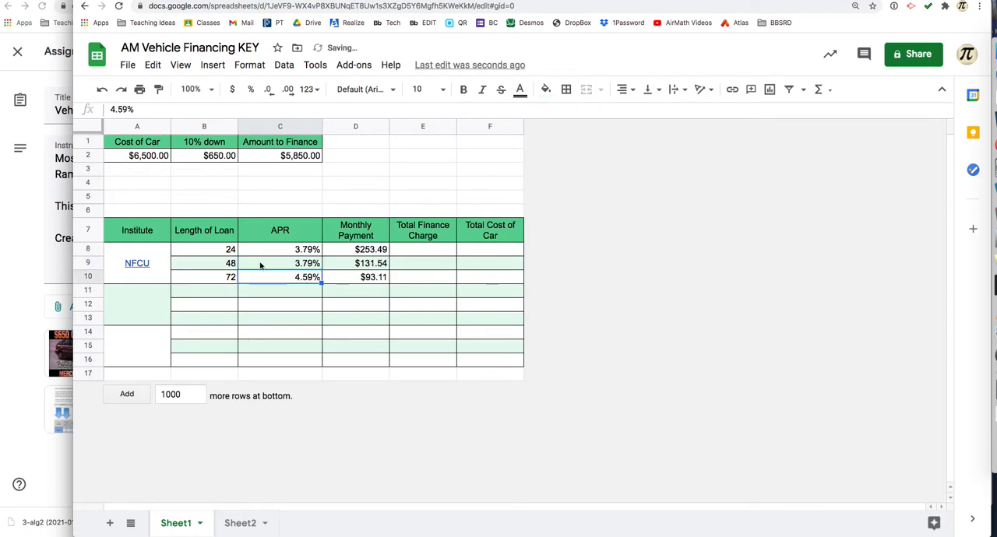
Step: Check the 61-72 month Used Vehicle rate in Firefox and set the 72-month loan's APR to 4.19% in the spreadsheet
{"action": "key", "text": "super+Tab"}
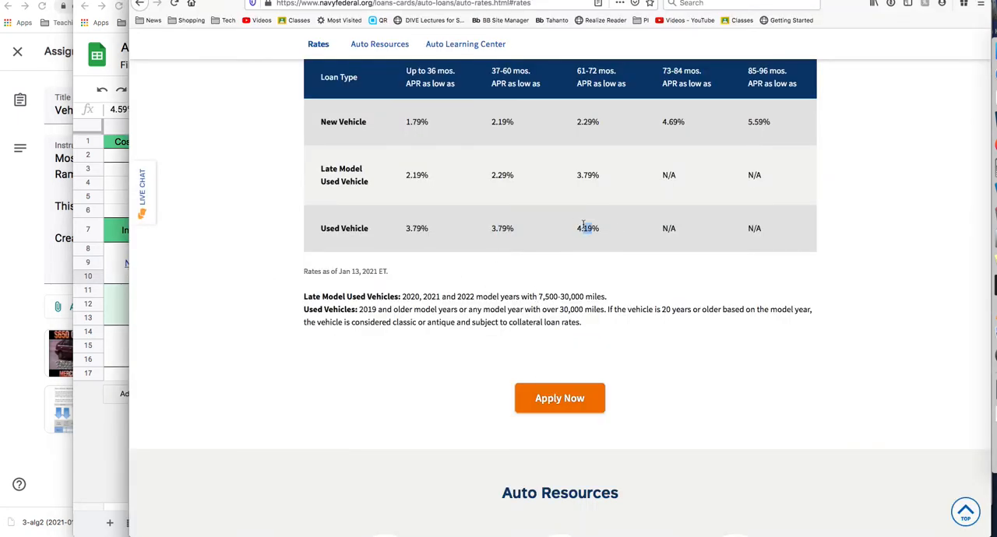
{"action": "key", "text": "super+Tab"}
{"action": "left_click", "coordinate": [229, 278]}
{"action": "left_click", "coordinate": [282, 283]}
{"action": "key", "text": "super+Tab"}
{"action": "key", "text": "super+Tab"}
{"action": "type", "text": "4.19"}
{"action": "key", "text": "Return"}
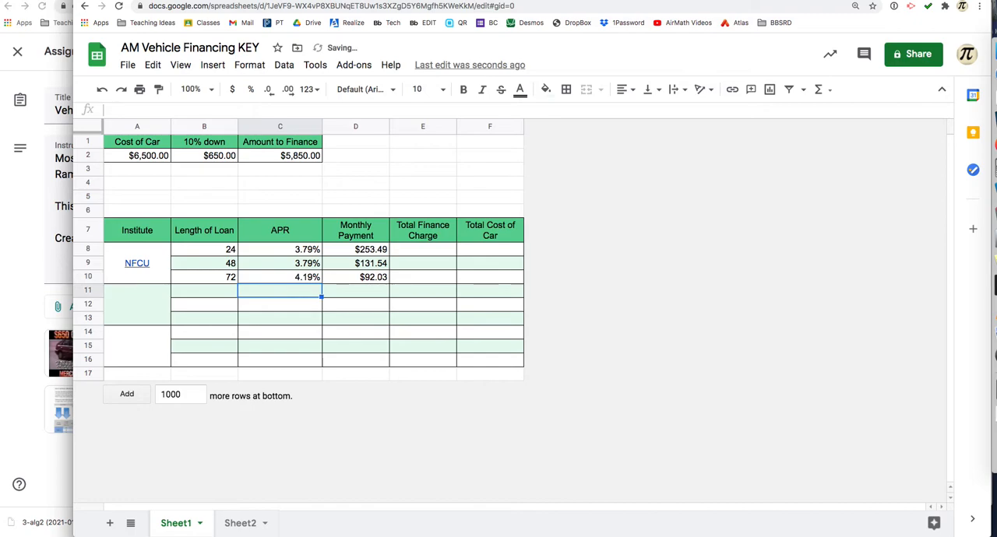
Step: Inspect the 24-month monthly payment formula, then open the Google Sheets function list and filter it by "pmt"
{"action": "left_click", "coordinate": [342, 251]}
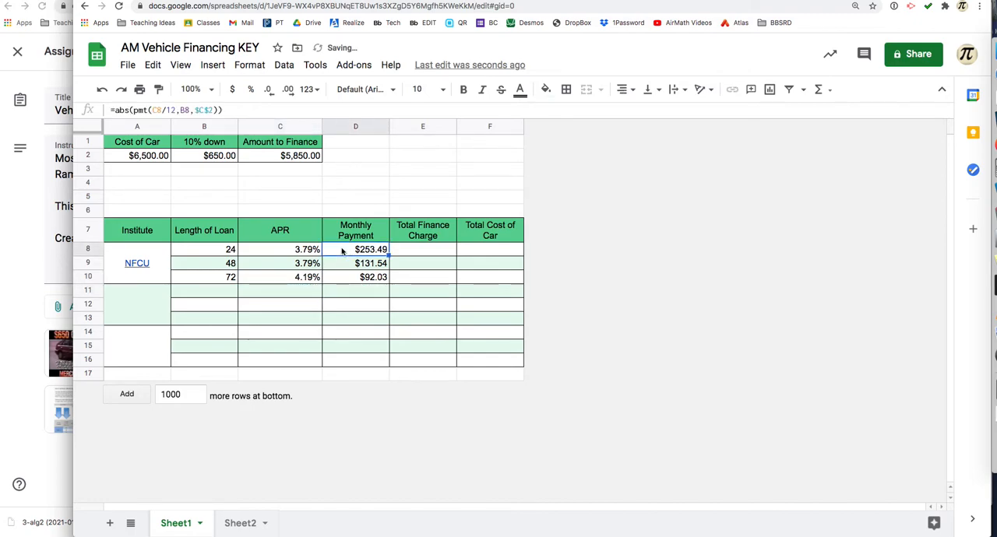
{"action": "left_click", "coordinate": [390, 64]}
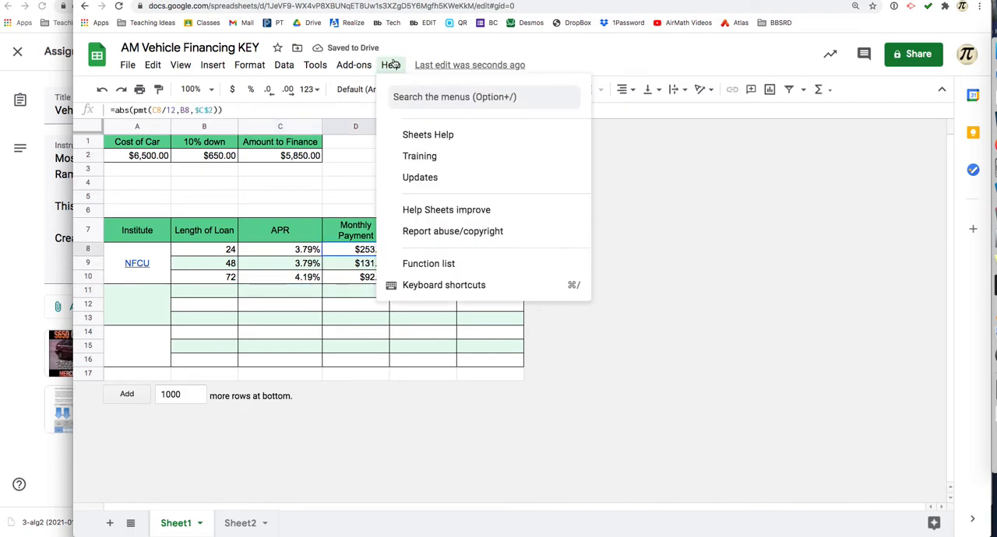
{"action": "left_click", "coordinate": [418, 265]}
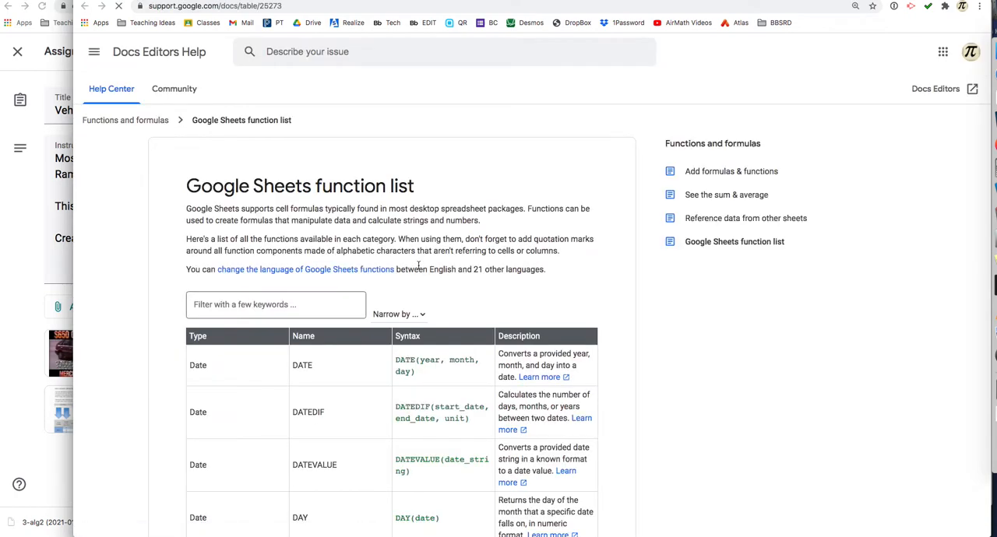
{"action": "left_click", "coordinate": [296, 304]}
{"action": "type", "text": "pmt"}
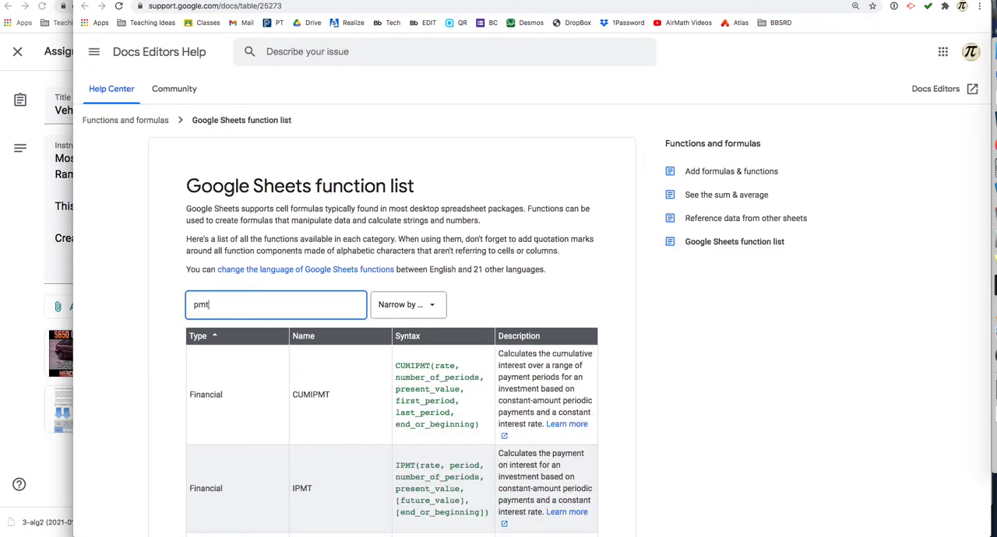
Step: Find the PMT function in the filtered list and read its description
{"action": "scroll", "coordinate": [363, 348], "scroll_direction": "down", "scroll_amount": 2}
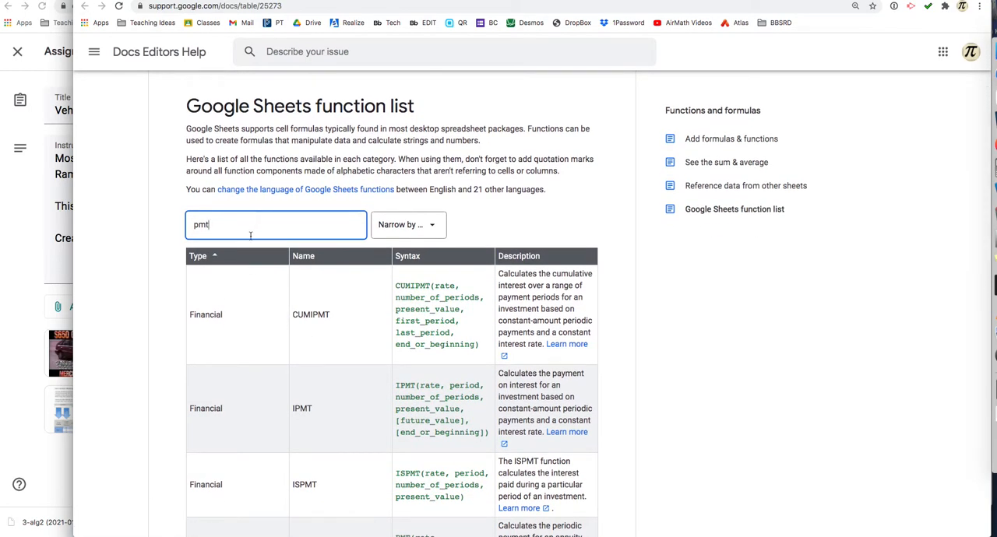
{"action": "scroll", "coordinate": [256, 305], "scroll_direction": "down", "scroll_amount": 5}
{"action": "left_click", "coordinate": [310, 401]}
{"action": "left_click_drag", "start_coordinate": [503, 367], "coordinate": [574, 381]}
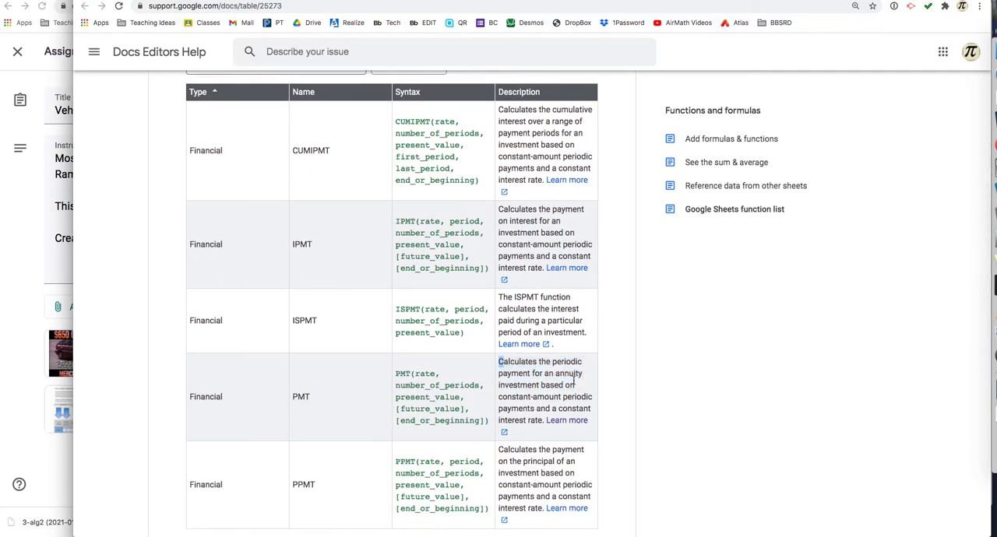
{"action": "left_click_drag", "start_coordinate": [515, 393], "coordinate": [582, 404]}
{"action": "left_click", "coordinate": [539, 411]}
{"action": "double_click", "coordinate": [531, 398]}
{"action": "double_click", "coordinate": [507, 384]}
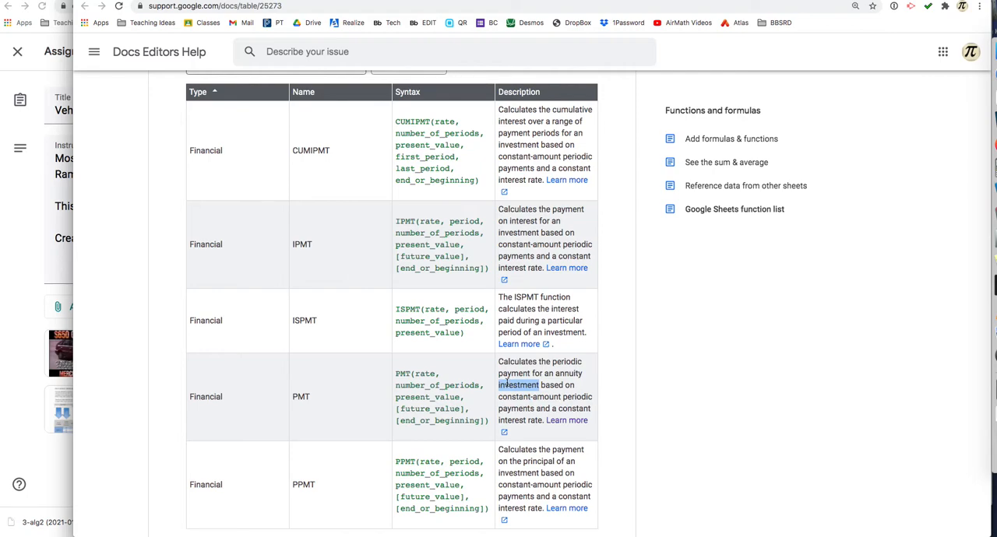
Step: Examine the PMT syntax, covering the rate, number_of_periods and present_value arguments
{"action": "left_click", "coordinate": [447, 394]}
{"action": "left_click_drag", "start_coordinate": [421, 374], "coordinate": [435, 374]}
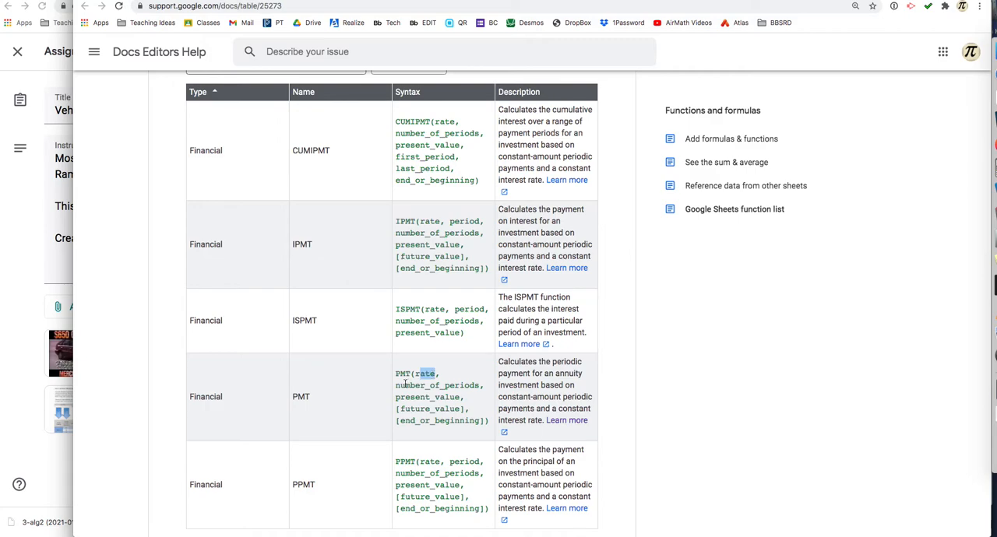
{"action": "left_click_drag", "start_coordinate": [398, 385], "coordinate": [470, 385]}
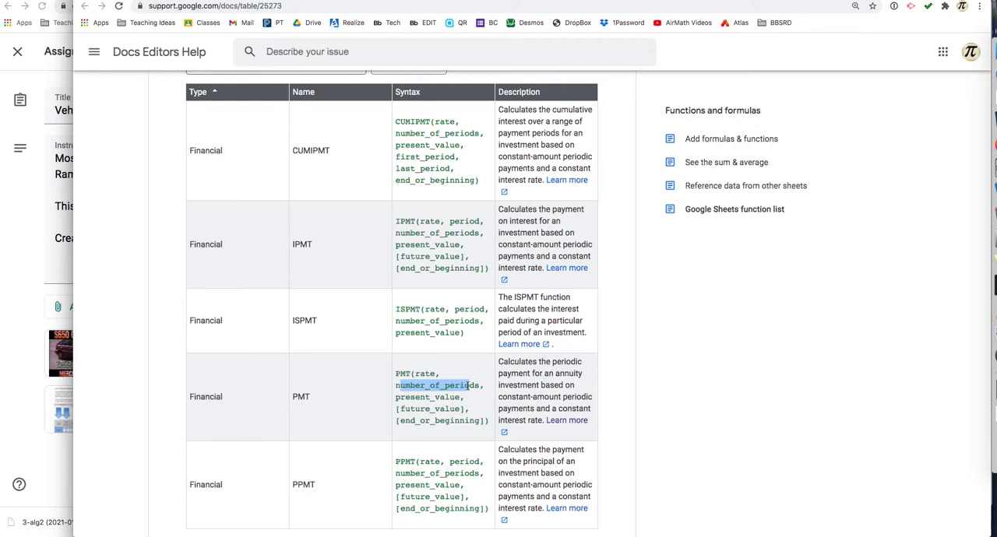
{"action": "left_click_drag", "start_coordinate": [405, 398], "coordinate": [457, 398]}
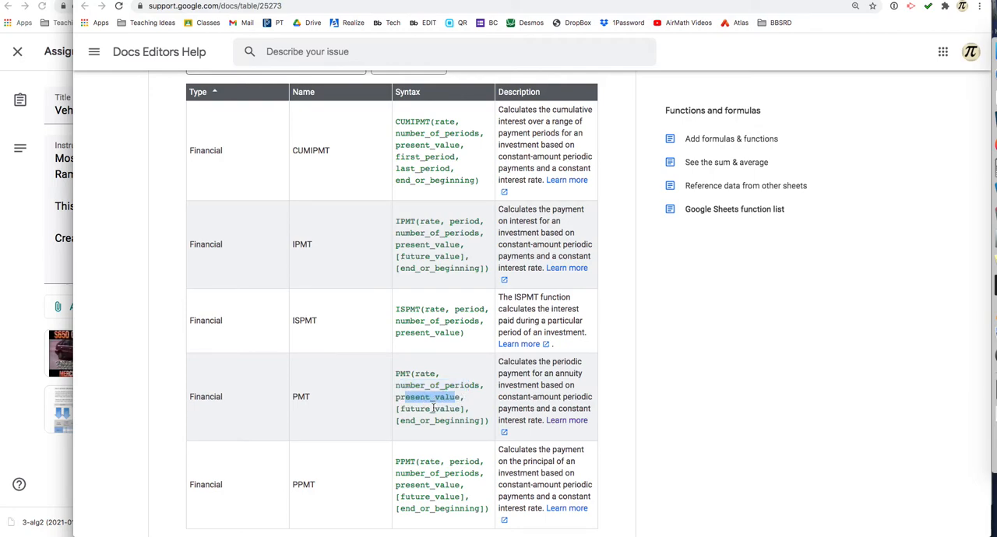
Step: Check the optional future_value argument in the PMT syntax, then open the function's detailed help article
{"action": "left_click_drag", "start_coordinate": [399, 410], "coordinate": [394, 412]}
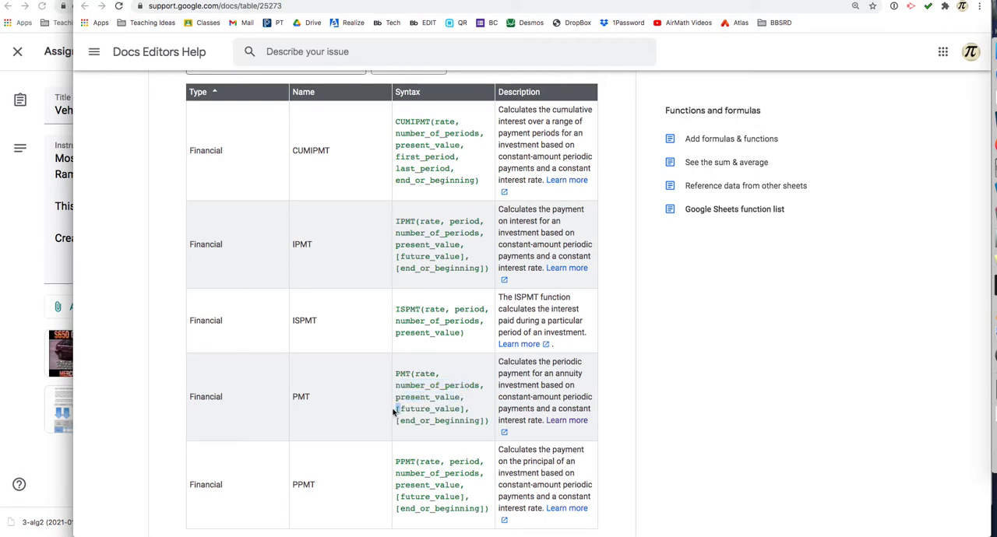
{"action": "left_click", "coordinate": [460, 411]}
{"action": "left_click", "coordinate": [566, 421]}
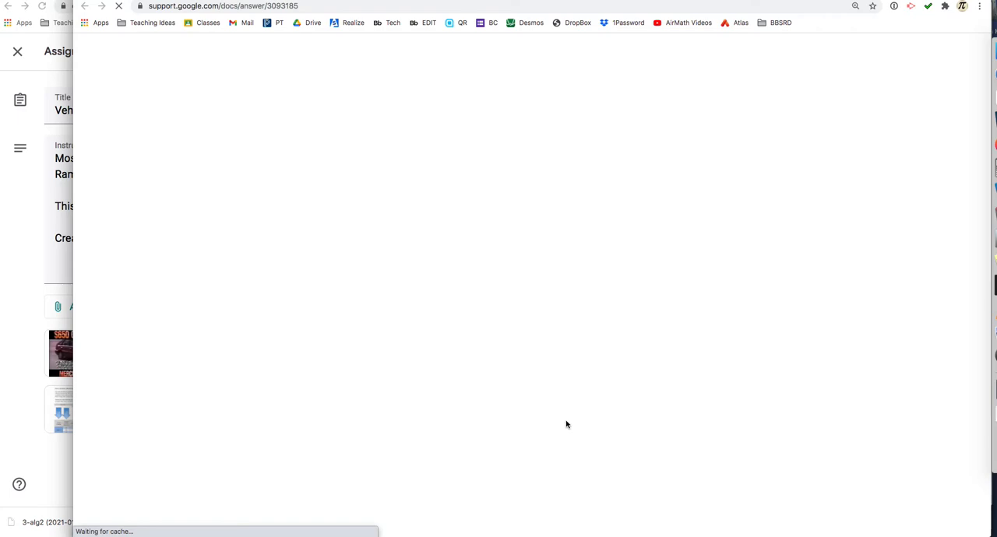
Step: Examine the rate, number of periods and present value in the sample usage PMT(0.05/12, 30*12, 100000)
{"action": "scroll", "coordinate": [566, 423], "scroll_direction": "down", "scroll_amount": 1}
{"action": "left_click", "coordinate": [189, 193]}
{"action": "left_click_drag", "start_coordinate": [189, 193], "coordinate": [214, 190]}
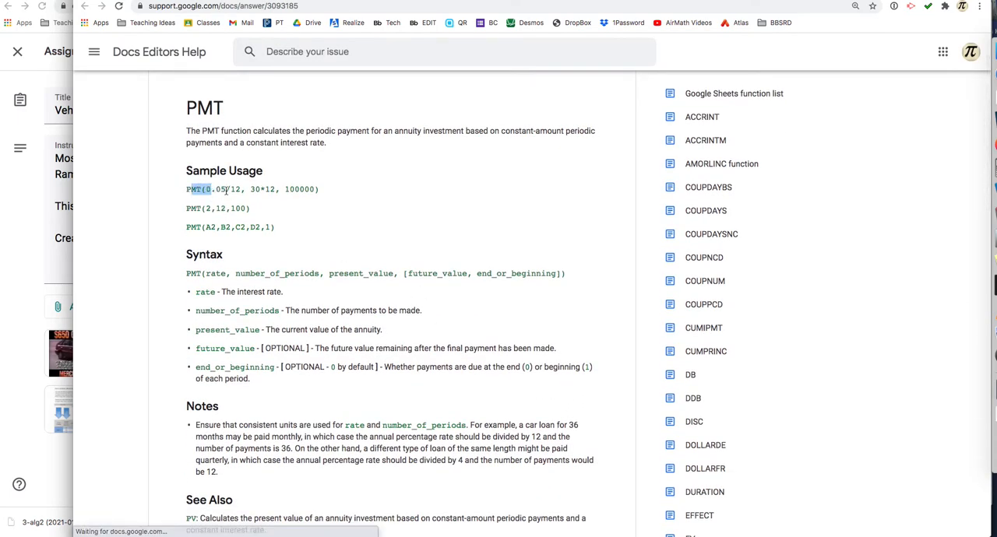
{"action": "left_click", "coordinate": [214, 189]}
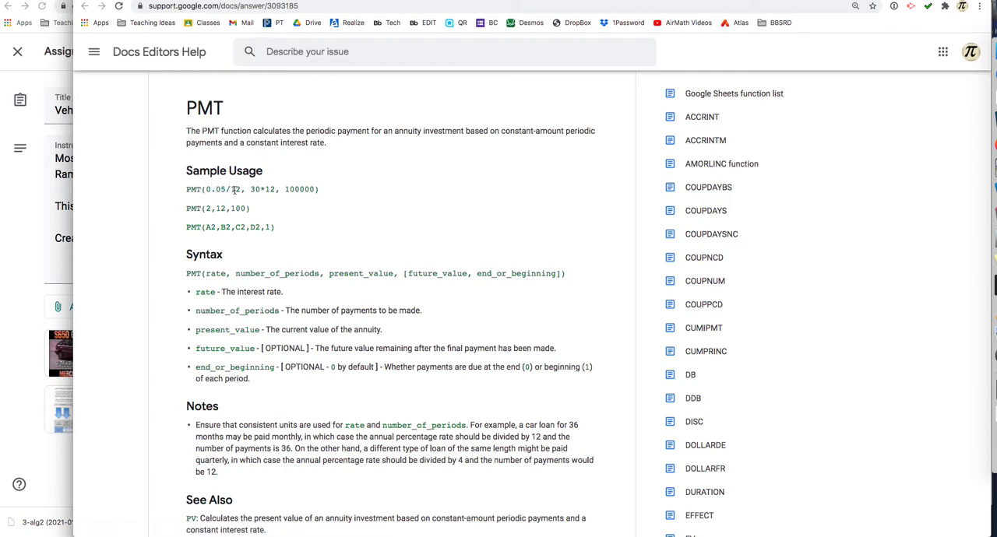
{"action": "double_click", "coordinate": [235, 189]}
{"action": "left_click_drag", "start_coordinate": [249, 189], "coordinate": [275, 190]}
{"action": "double_click", "coordinate": [302, 188]}
Step: Return to the vehicle financing spreadsheet and clear the monthly payments in D8:D10
{"action": "key", "text": "ctrl+shift+Tab"}
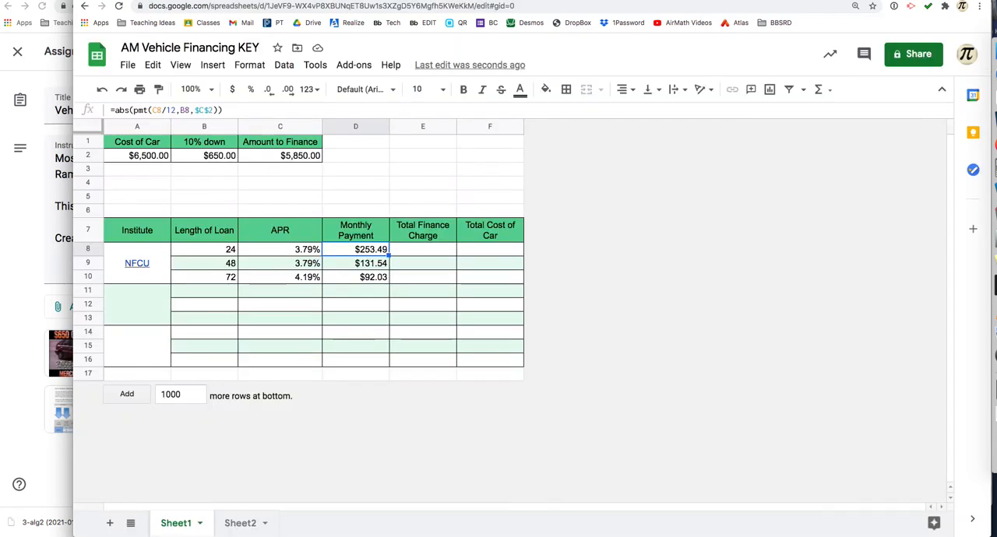
{"action": "left_click", "coordinate": [349, 279], "text": "shift"}
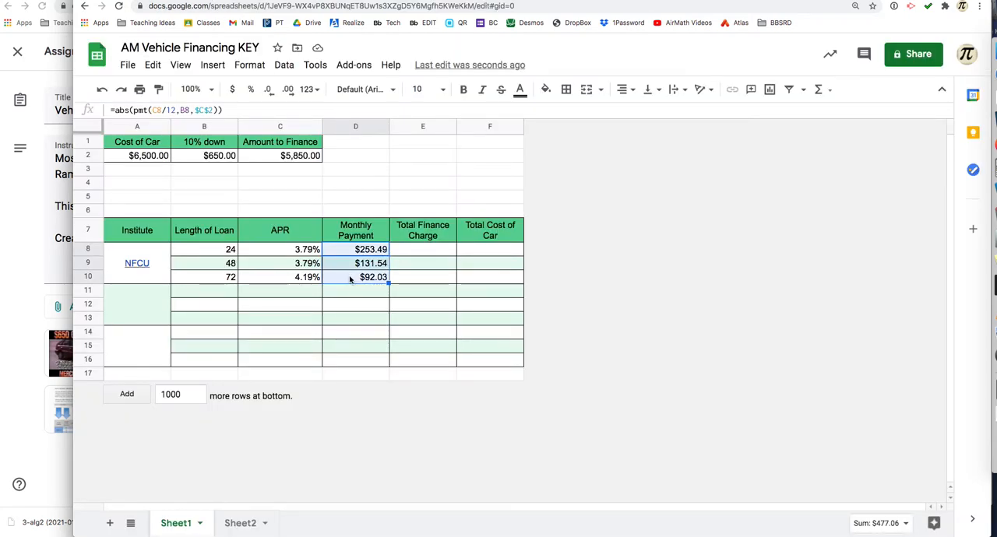
{"action": "key", "text": "Delete"}
Step: Start a PMT formula in D8 with the 24-month loan's monthly rate, C8/12, checking the syntax in the function list
{"action": "left_click", "coordinate": [348, 252]}
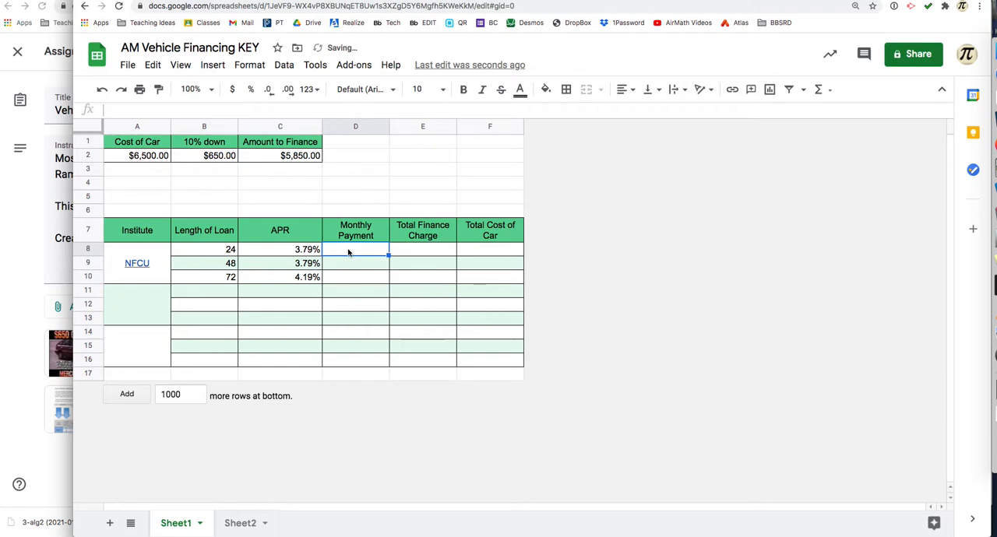
{"action": "type", "text": "=pmt("}
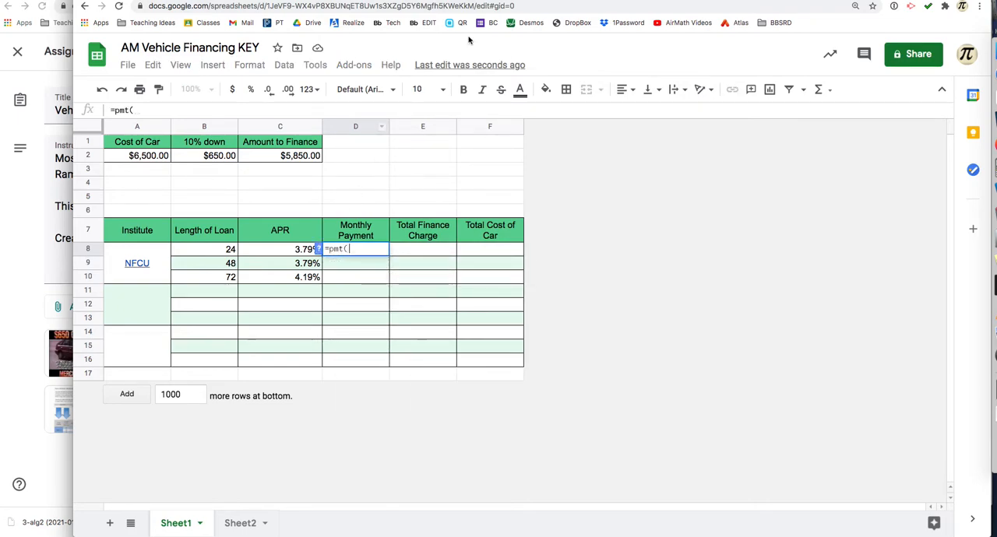
{"action": "left_click", "coordinate": [326, 1]}
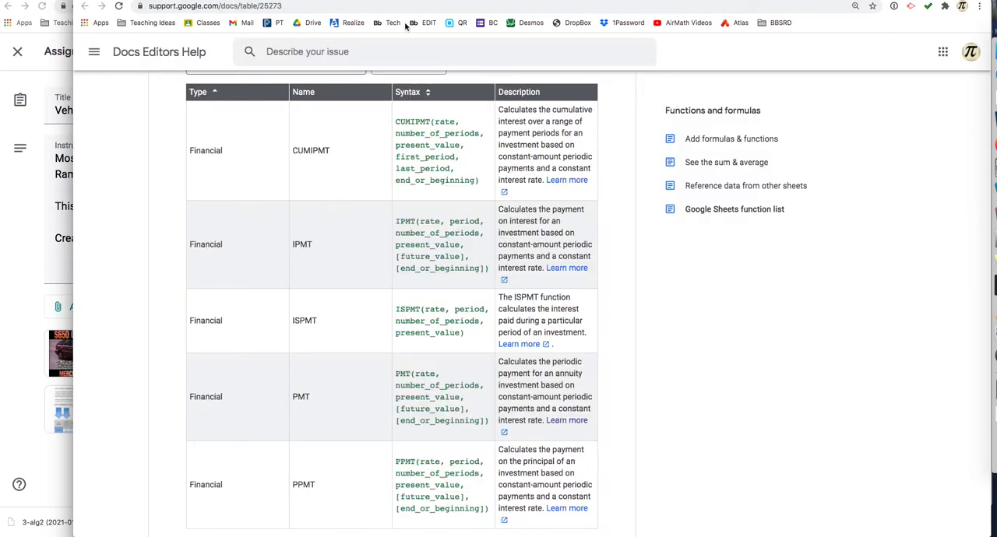
{"action": "left_click", "coordinate": [200, 1]}
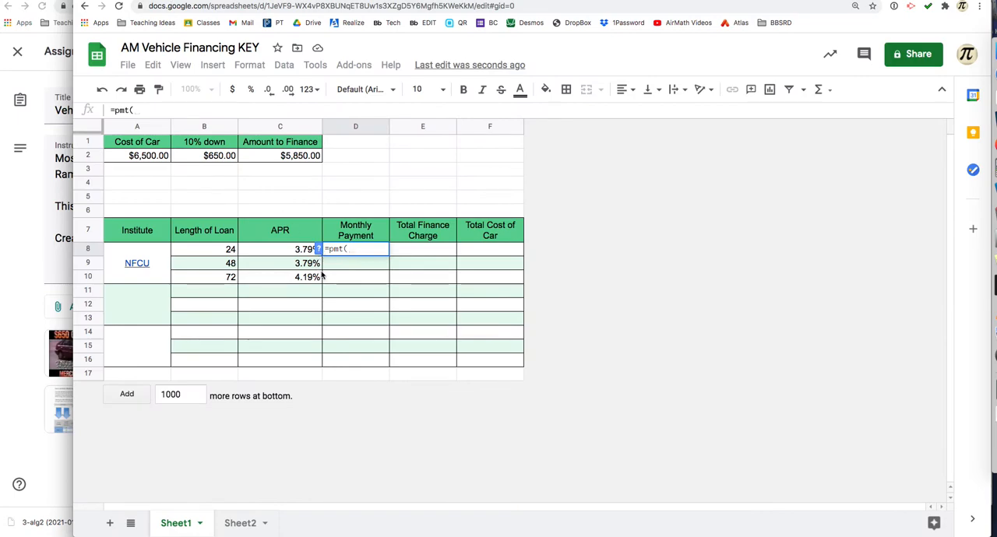
{"action": "left_click", "coordinate": [298, 250]}
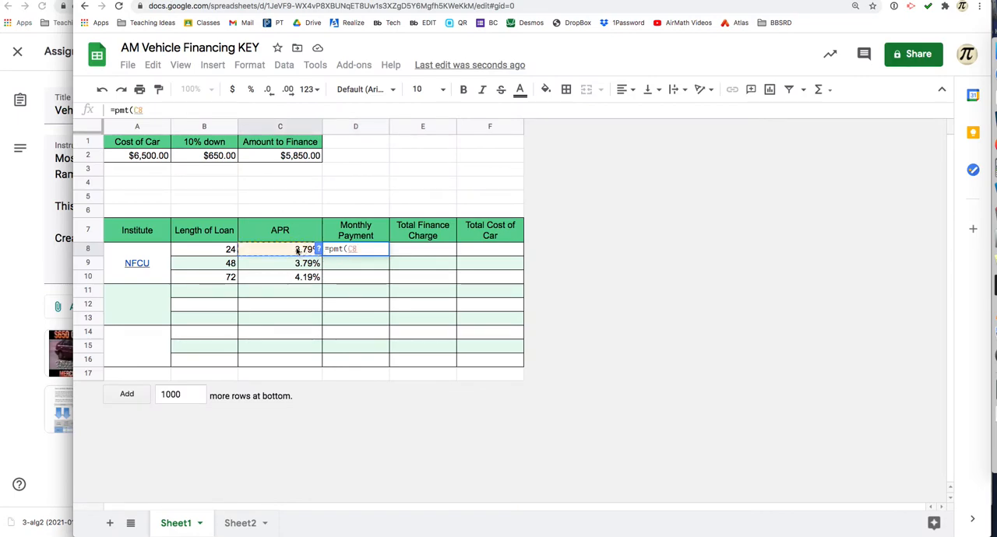
{"action": "type", "text": "/12"}
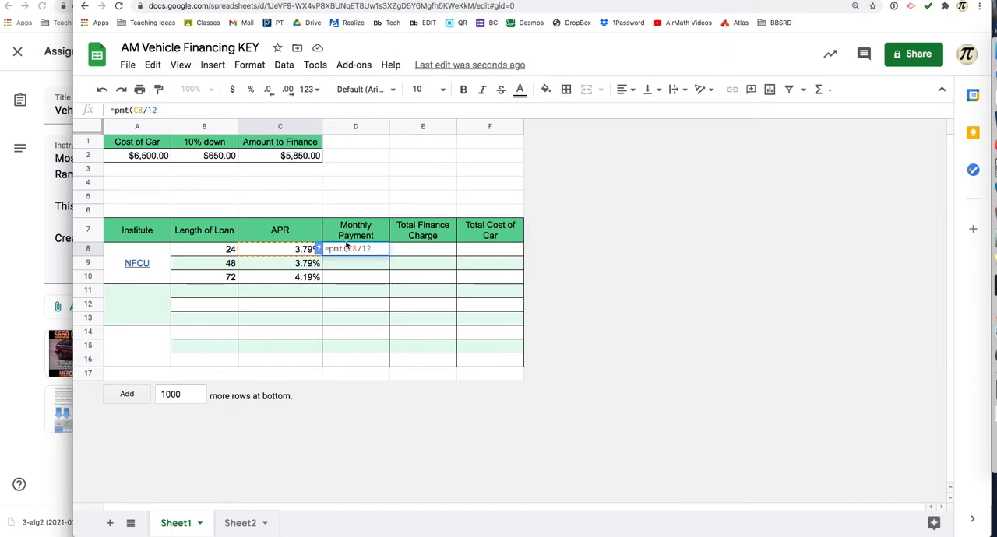
Step: Check the number_of_periods argument in the function list and add loan length B8 as the formula's second argument
{"action": "type", "text": ","}
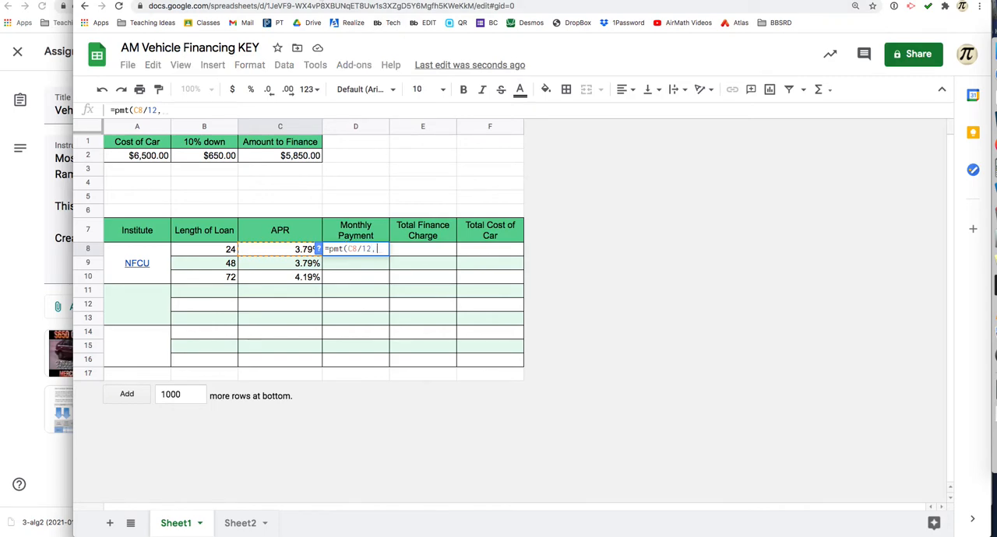
{"action": "left_click", "coordinate": [321, 1]}
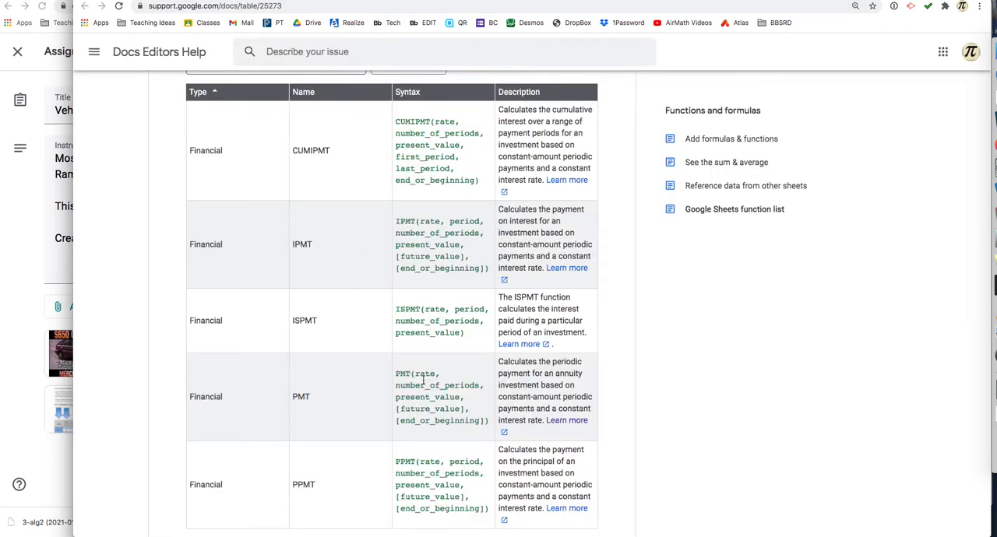
{"action": "left_click_drag", "start_coordinate": [396, 386], "coordinate": [479, 386]}
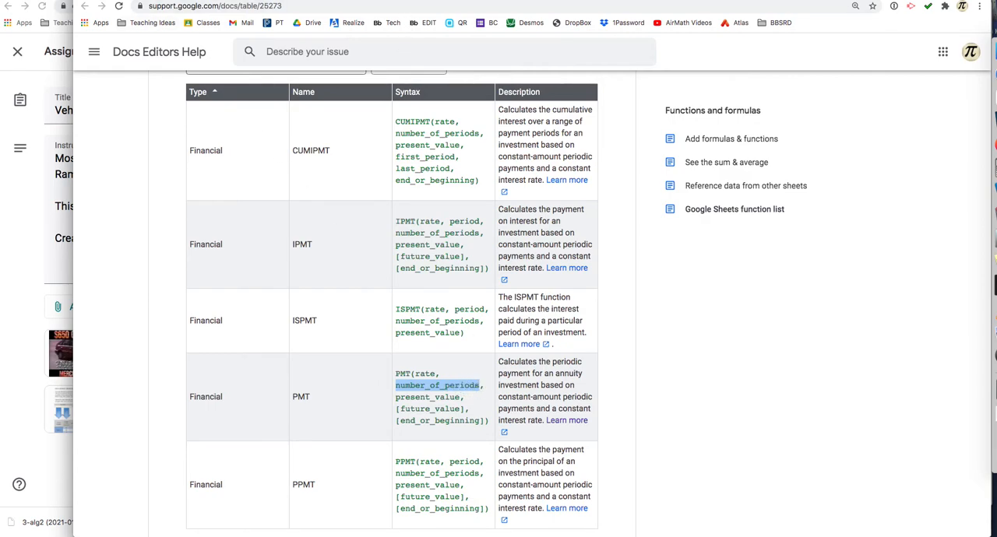
{"action": "left_click", "coordinate": [162, 1]}
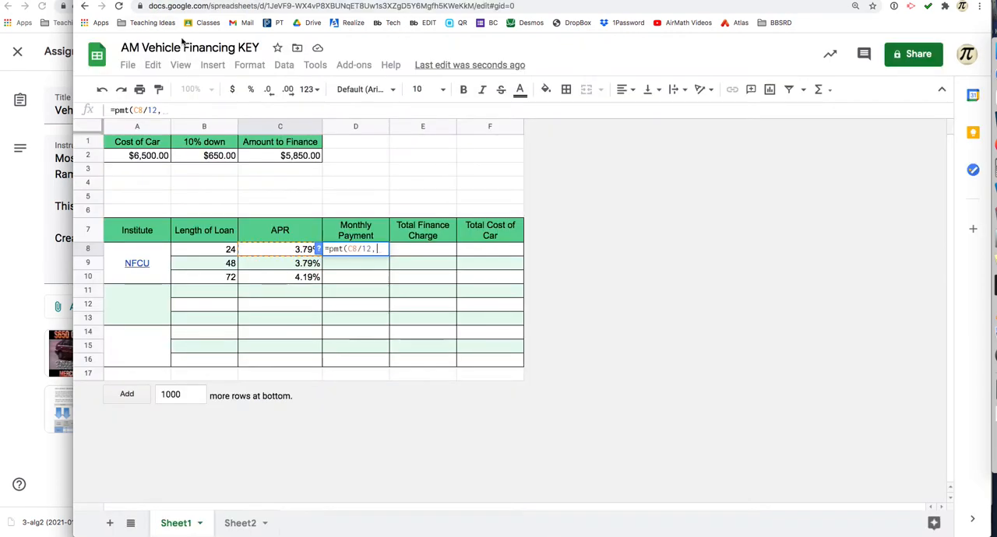
{"action": "left_click", "coordinate": [224, 248]}
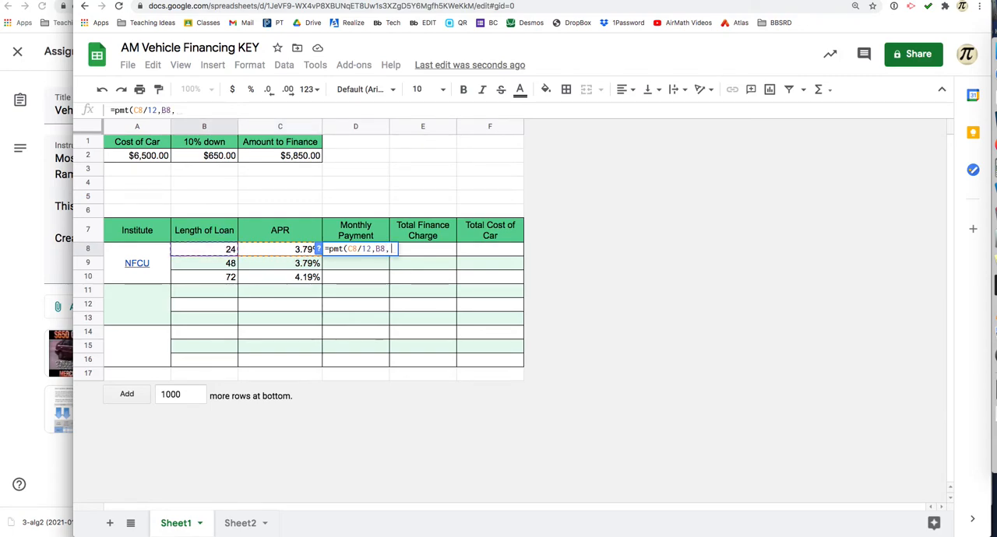
Step: Check the present_value argument and complete the D8 formula with the amount to finance as =pmt(C8/12,B8,C2)
{"action": "left_click", "coordinate": [341, 2]}
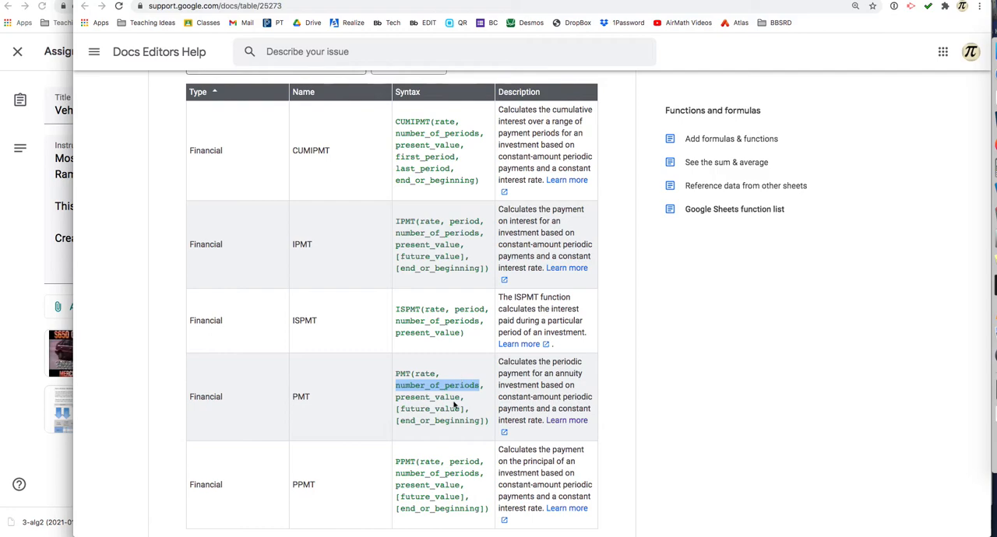
{"action": "left_click_drag", "start_coordinate": [396, 397], "coordinate": [461, 398]}
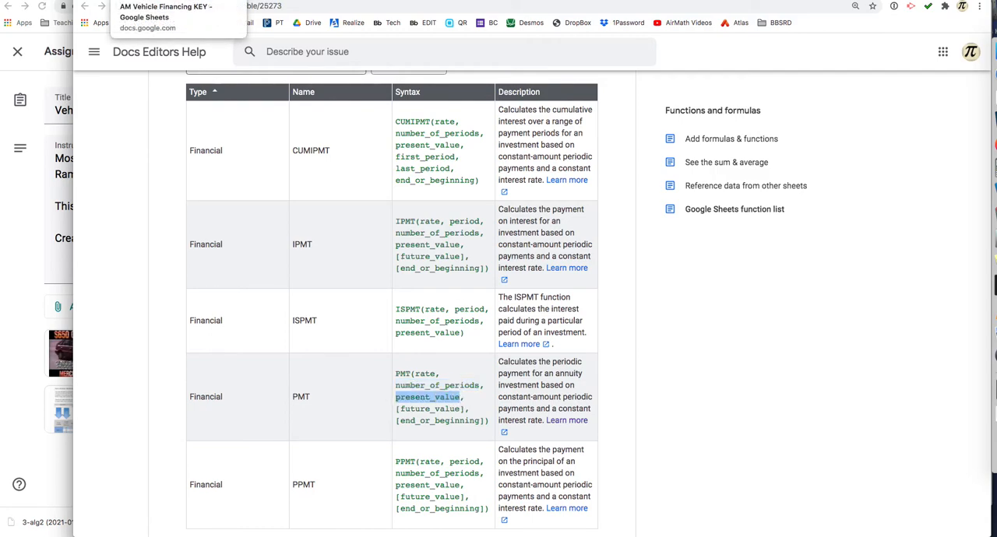
{"action": "left_click", "coordinate": [156, 3]}
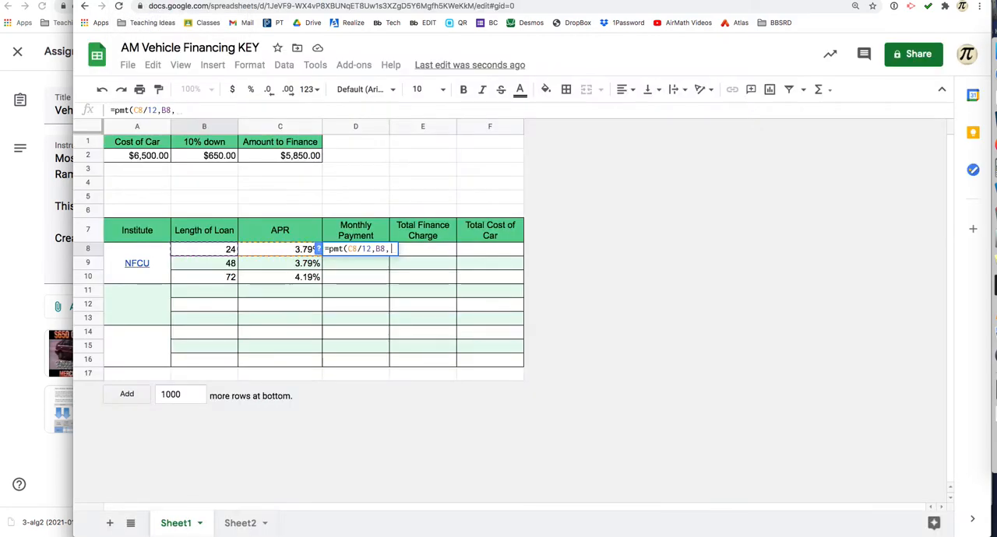
{"action": "left_click", "coordinate": [299, 158]}
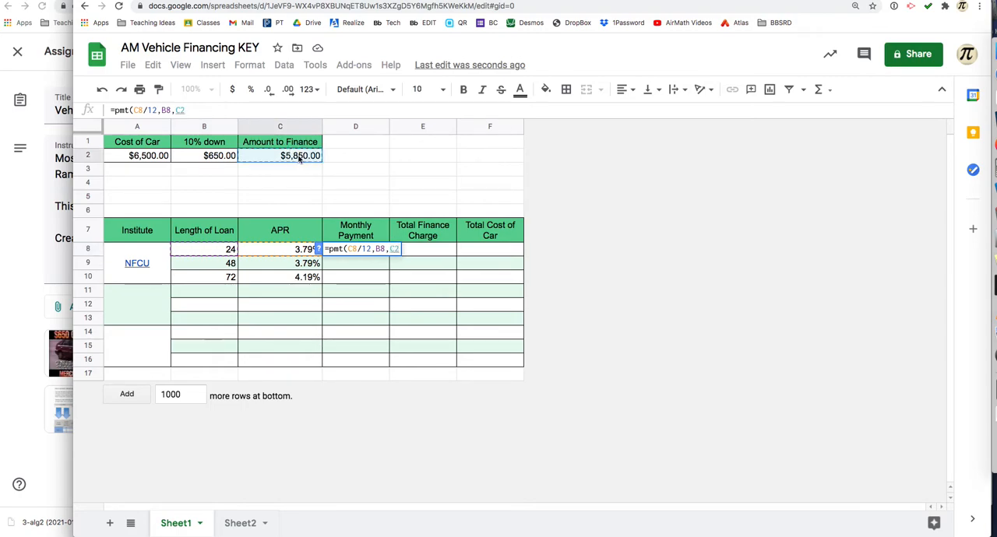
{"action": "type", "text": ")"}
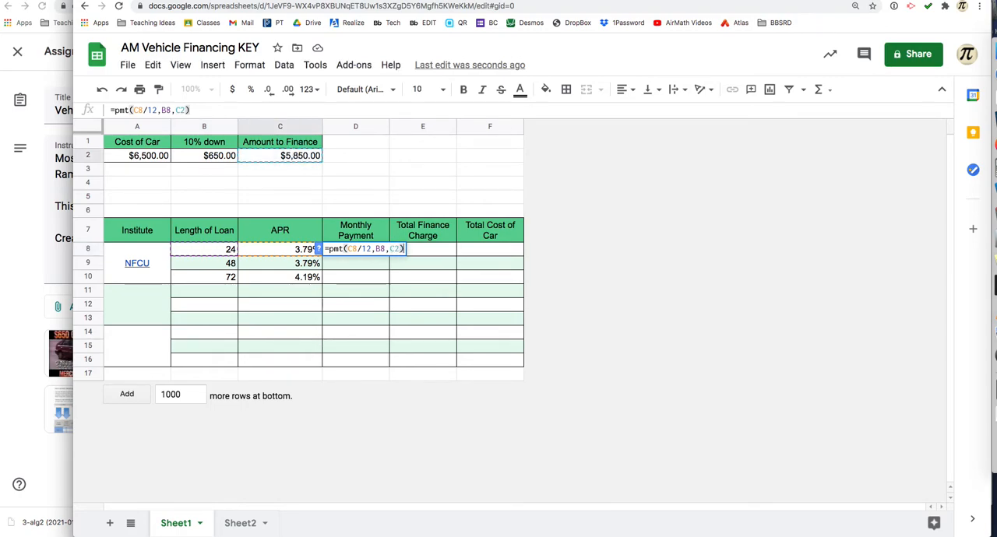
{"action": "key", "text": "Return"}
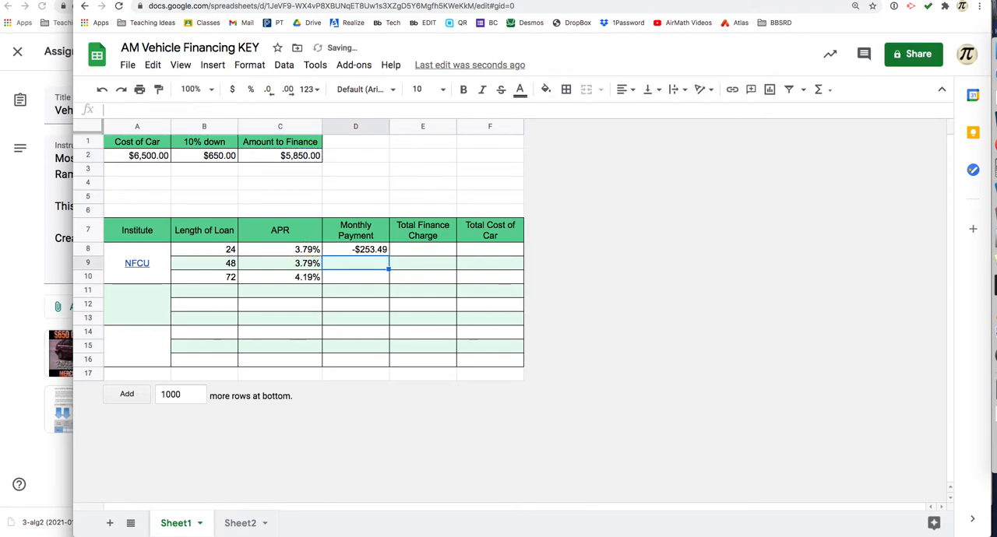
Step: Wrap the D8 payment formula in an absolute value function as =abs(pmt(C8/12,B8,C2))
{"action": "left_click", "coordinate": [354, 254]}
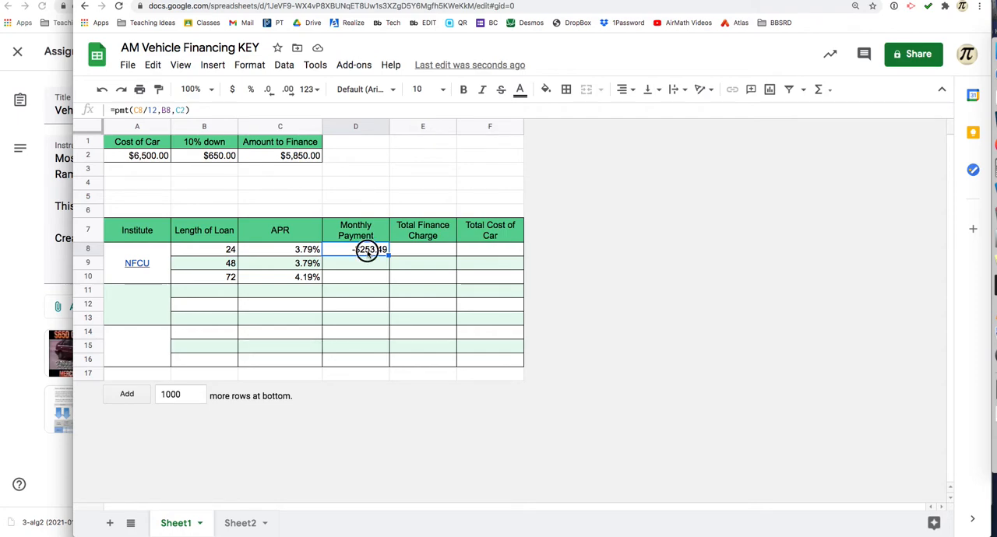
{"action": "double_click", "coordinate": [370, 256]}
{"action": "left_click", "coordinate": [329, 249]}
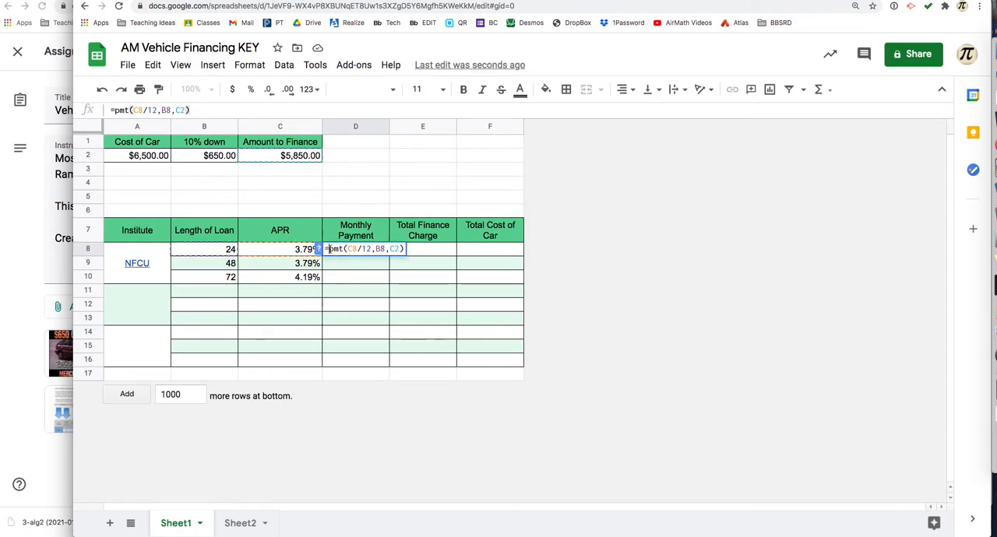
{"action": "type", "text": "abs("}
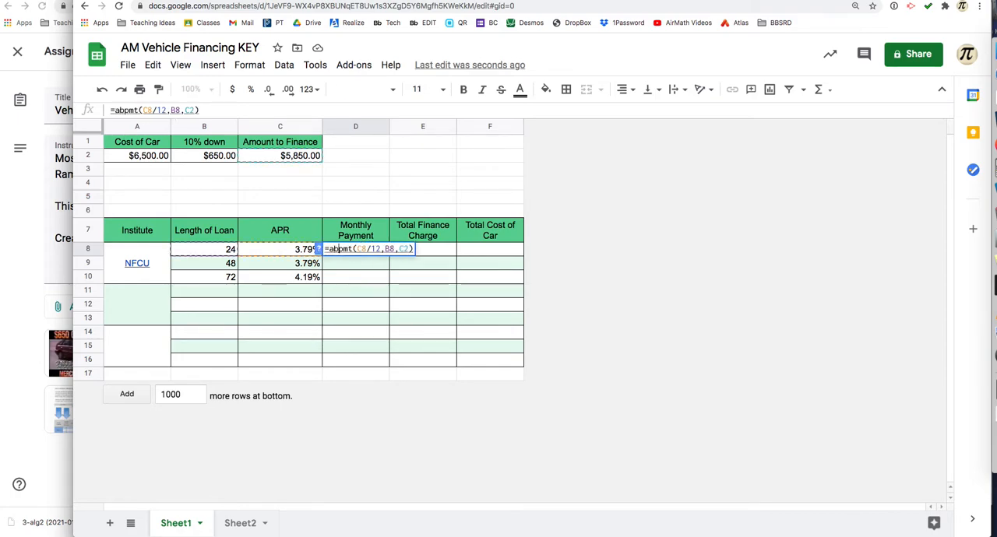
{"action": "key", "text": "Right"}
{"action": "key", "text": "Right"}
{"action": "key", "text": "Right"}
{"action": "key", "text": "Right"}
{"action": "key", "text": "Right"}
{"action": "key", "text": "Right"}
{"action": "key", "text": "Right"}
{"action": "key", "text": "Right"}
{"action": "key", "text": "Right"}
{"action": "key", "text": "Right"}
{"action": "key", "text": "Right"}
{"action": "key", "text": "Right"}
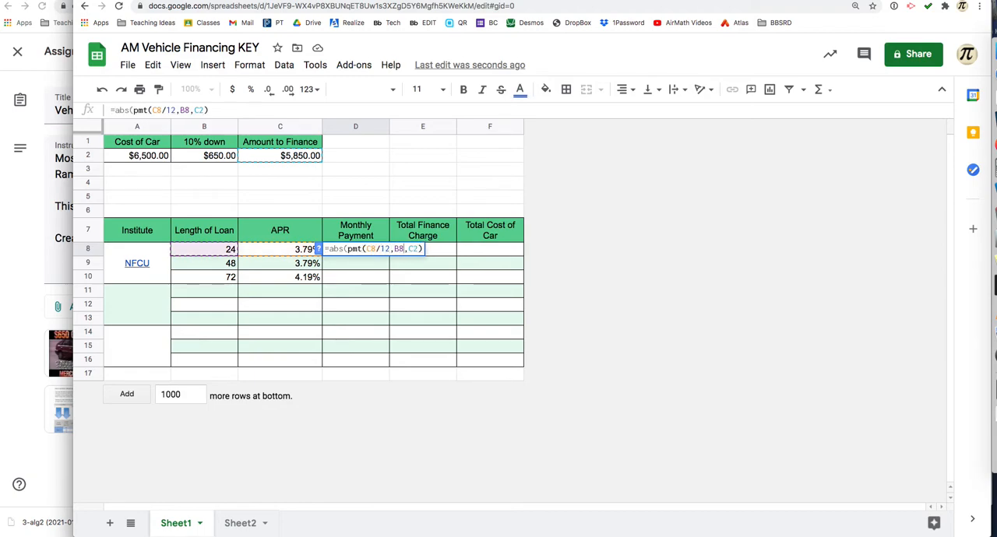
{"action": "key", "text": "Return"}
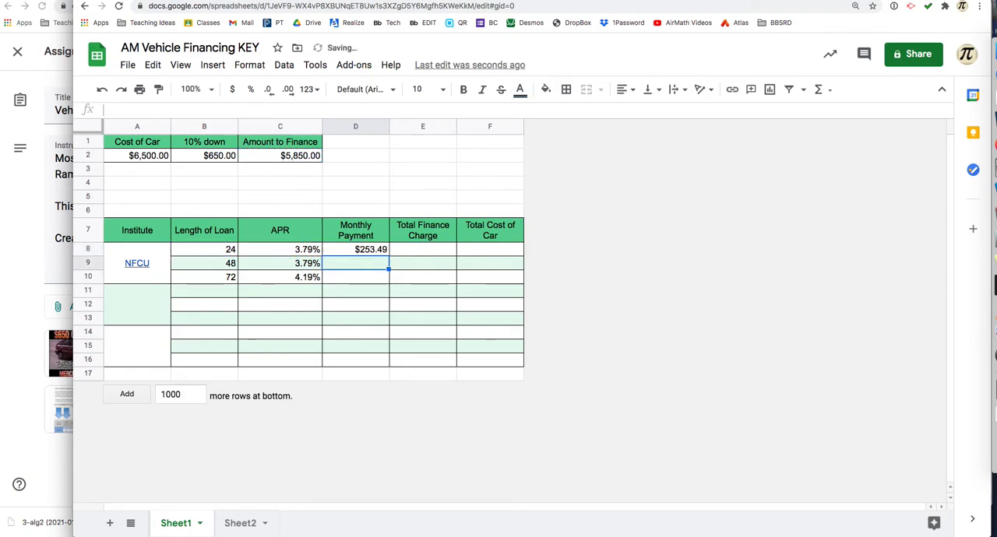
Step: Trace how the D8 formula's references shift down each row, covering the loan lengths, APRs and amount to finance
{"action": "left_click", "coordinate": [362, 249]}
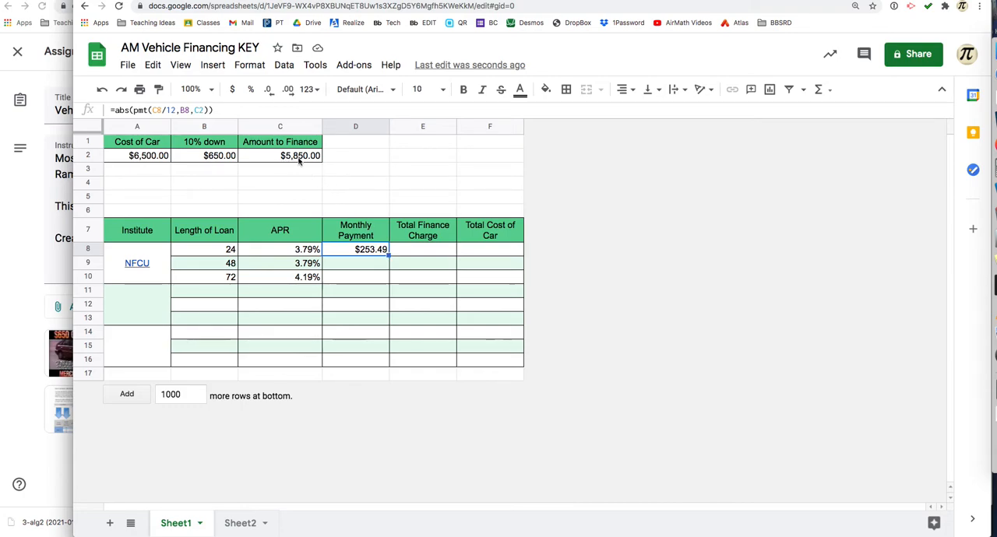
{"action": "left_click", "coordinate": [215, 250]}
{"action": "left_click", "coordinate": [216, 266]}
{"action": "left_click", "coordinate": [213, 278]}
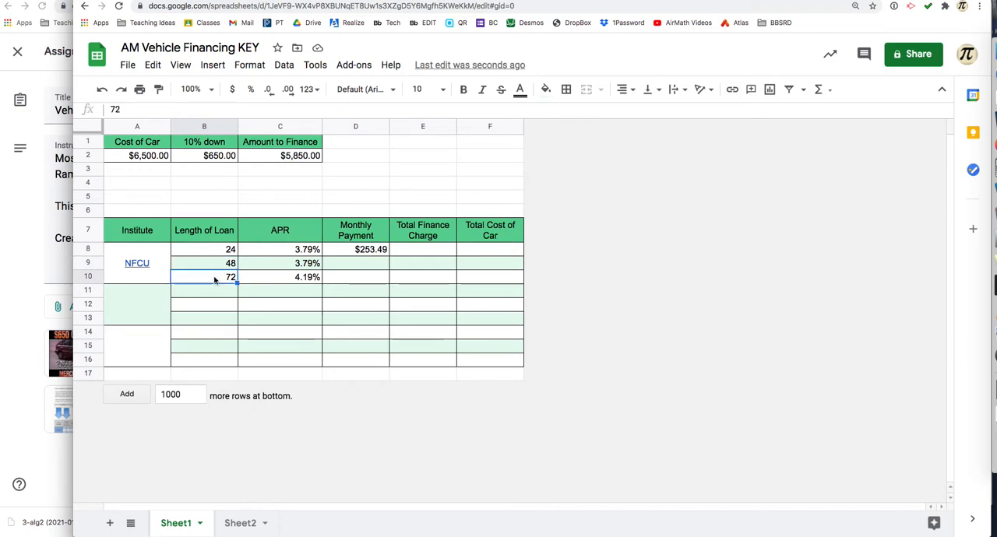
{"action": "left_click", "coordinate": [303, 249]}
{"action": "left_click", "coordinate": [303, 263]}
{"action": "left_click", "coordinate": [303, 277]}
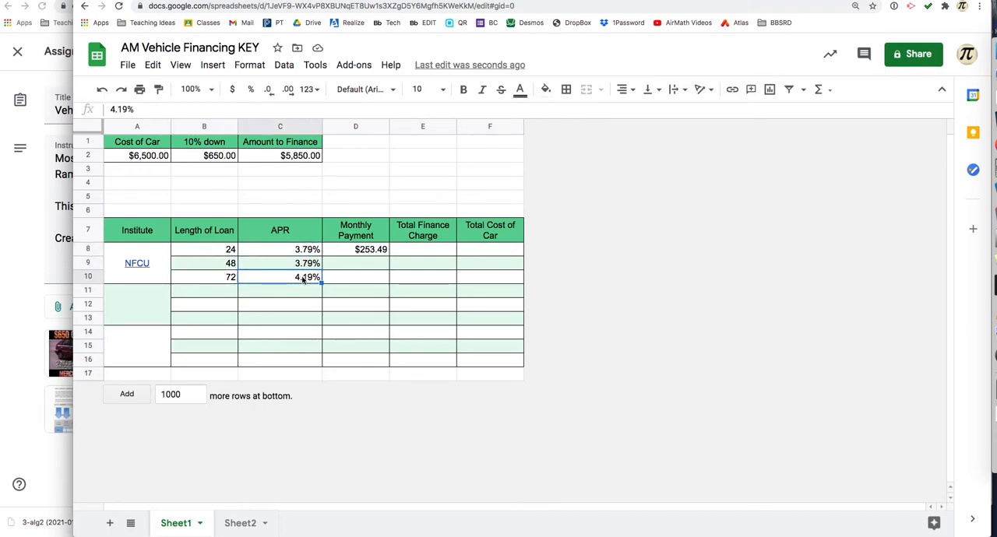
{"action": "left_click", "coordinate": [300, 158]}
{"action": "key", "text": "ctrl+c"}
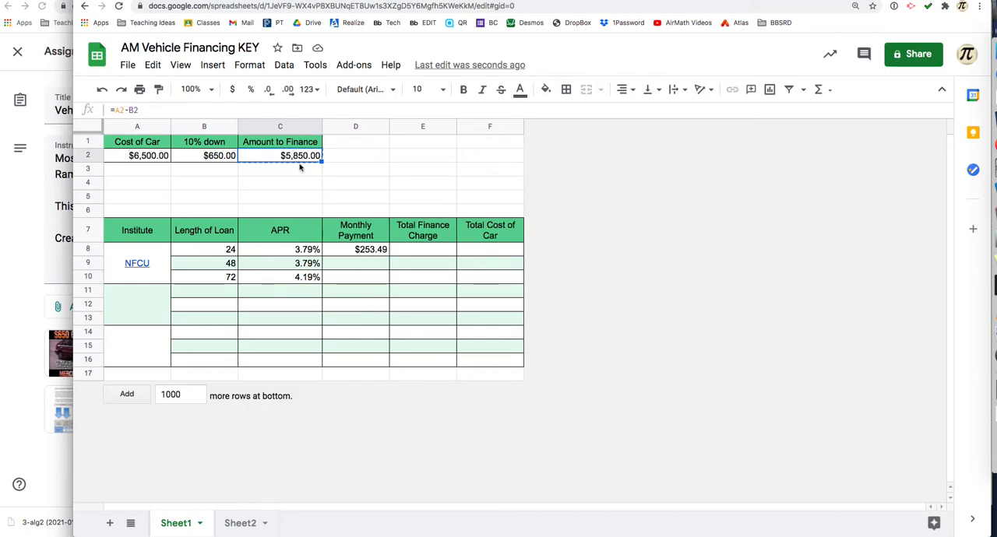
{"action": "left_click", "coordinate": [300, 168]}
{"action": "left_click", "coordinate": [303, 183]}
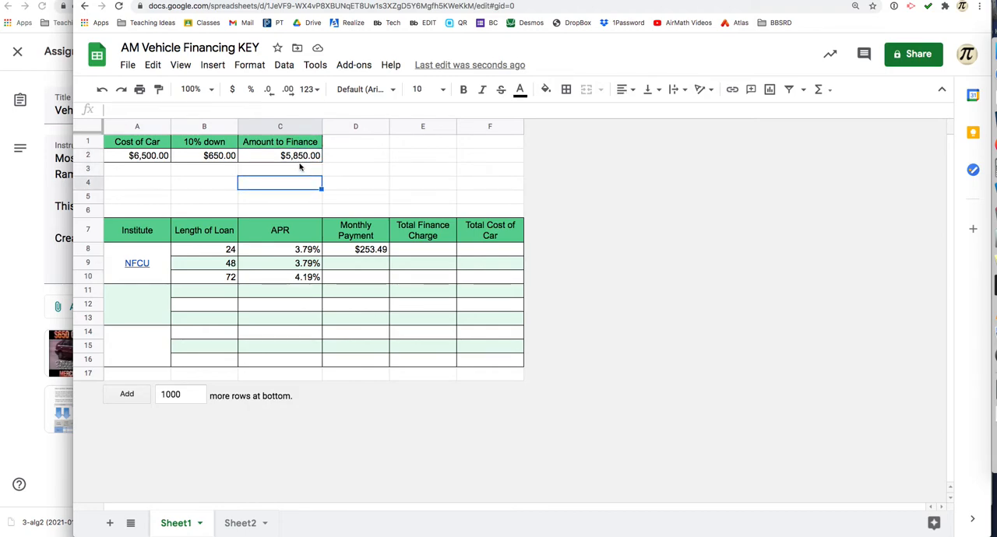
Step: Make the amount-to-finance reference absolute in the D8 payment formula as =abs(pmt(C8/12,B8,$C$2))
{"action": "left_click", "coordinate": [365, 247]}
{"action": "double_click", "coordinate": [372, 250]}
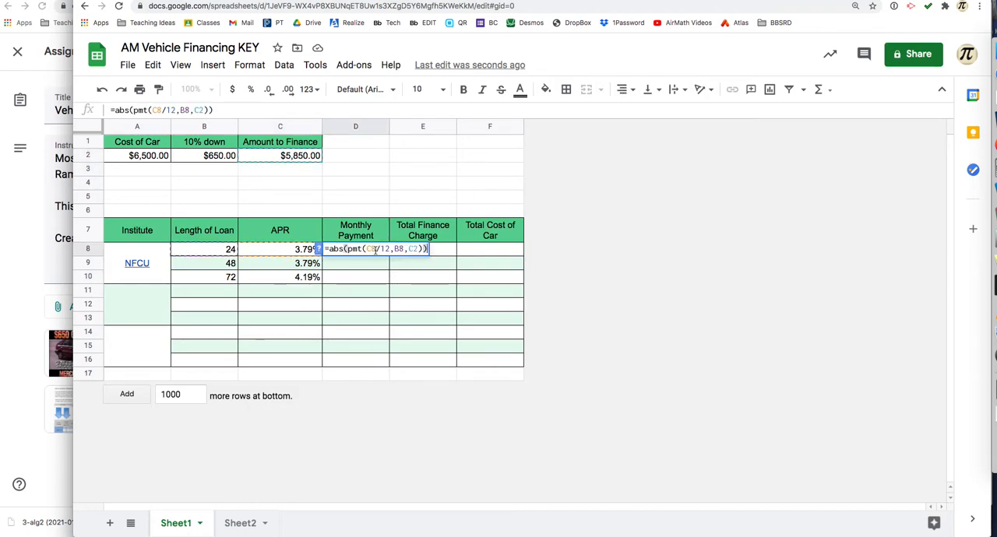
{"action": "left_click", "coordinate": [411, 249]}
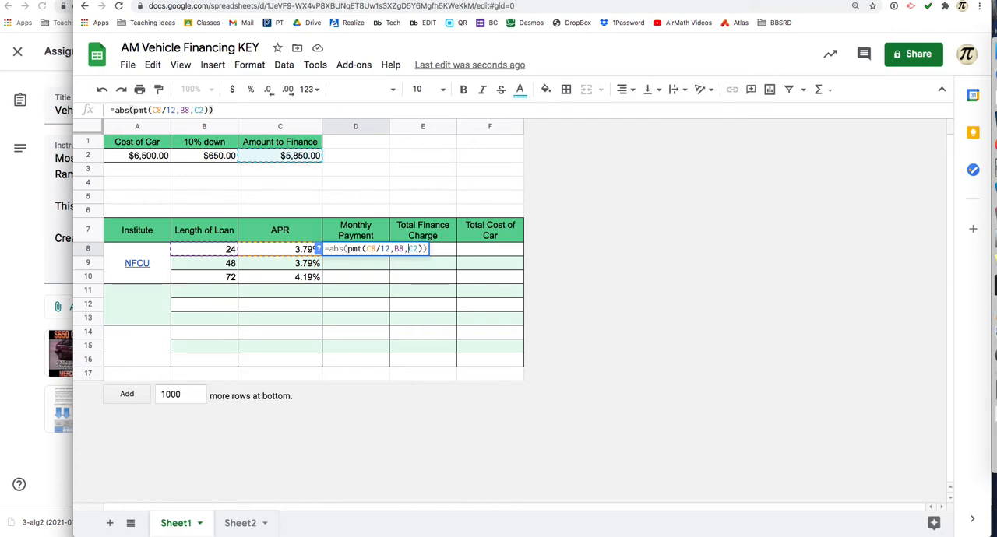
{"action": "type", "text": "$C$"}
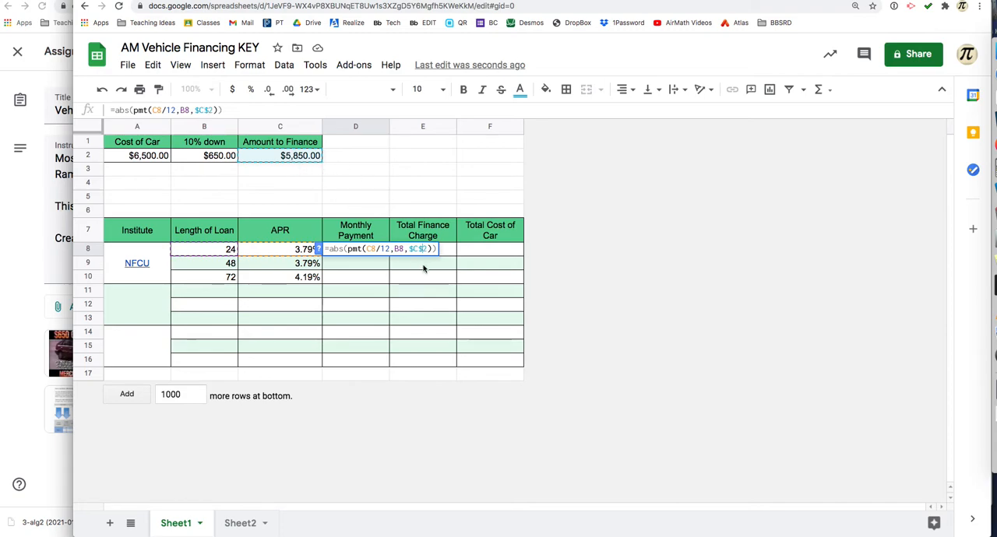
{"action": "key", "text": "Return"}
Step: Fill the D8 monthly payment formula down through D10 and check the references in D9
{"action": "left_click", "coordinate": [383, 251]}
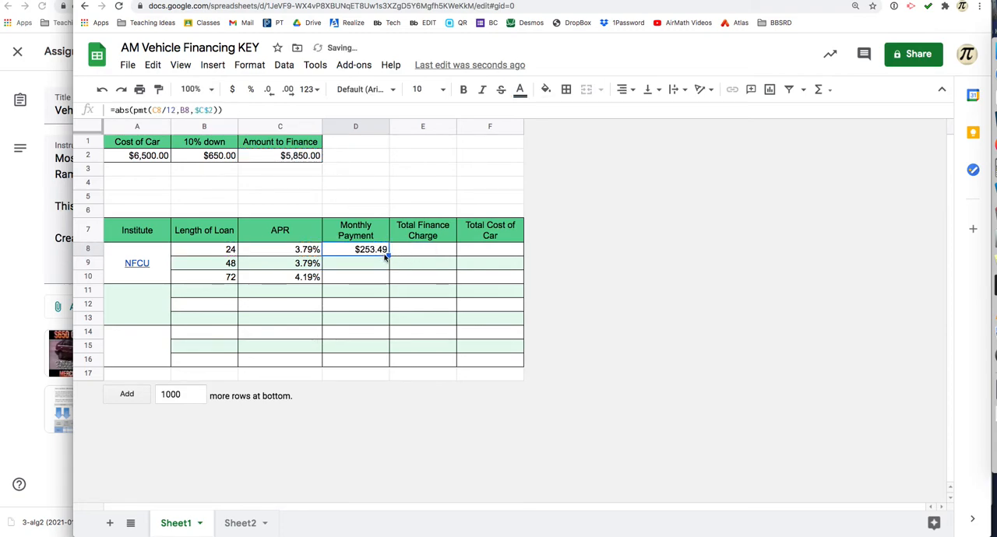
{"action": "left_click_drag", "start_coordinate": [387, 254], "coordinate": [379, 274]}
{"action": "double_click", "coordinate": [364, 263]}
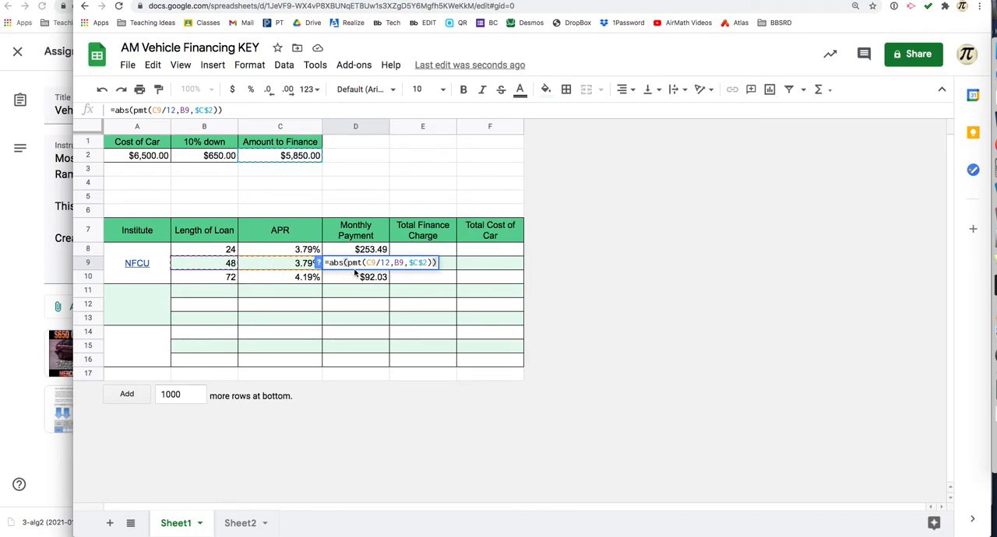
{"action": "key", "text": "Return"}
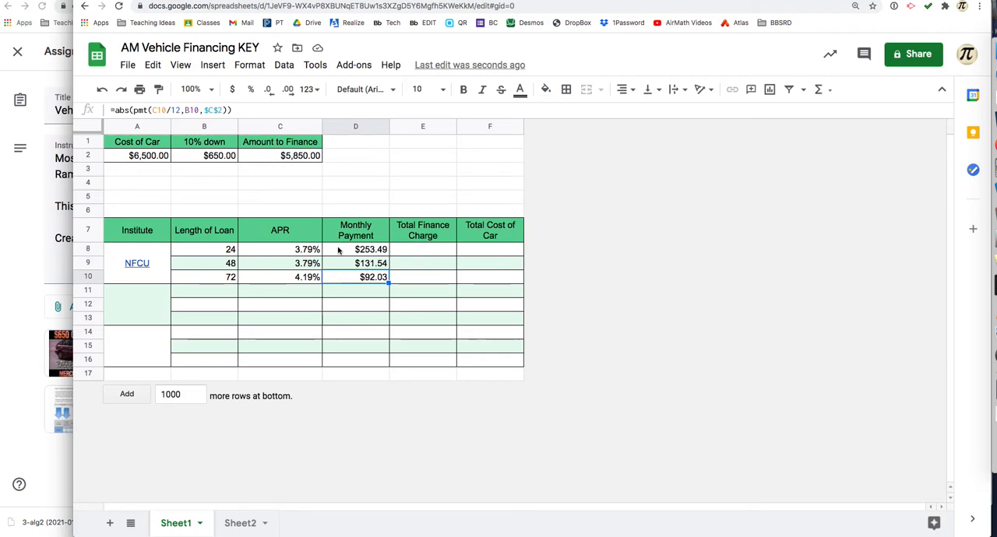
Step: Review the amount to finance, the first monthly payment and the Total Cost of Car column before calculating the finance charge
{"action": "left_click", "coordinate": [419, 250]}
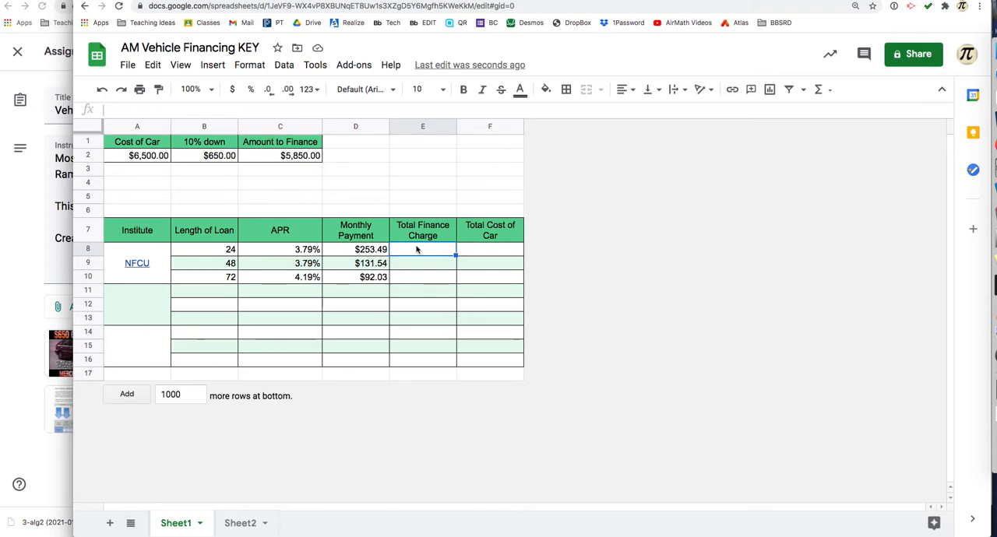
{"action": "left_click", "coordinate": [292, 156]}
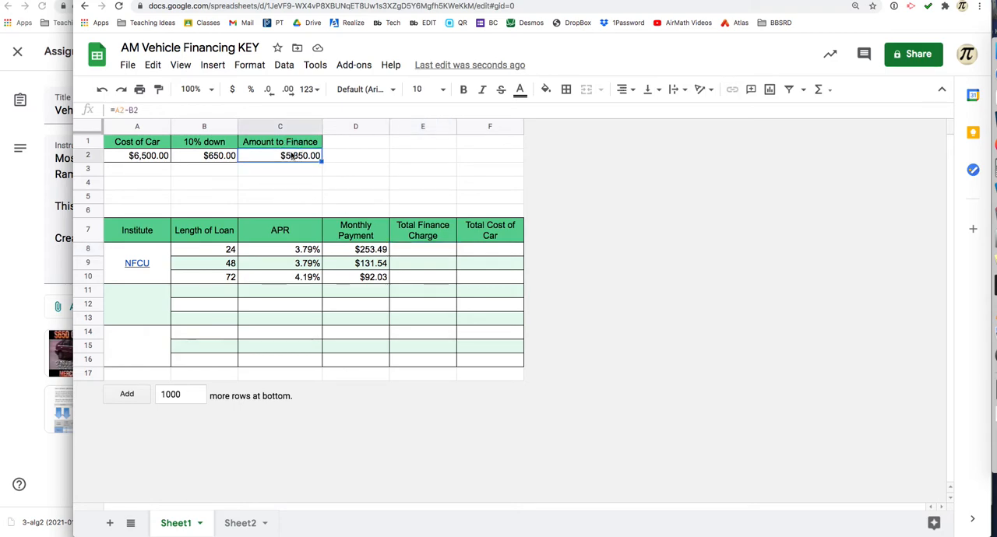
{"action": "left_click", "coordinate": [352, 249]}
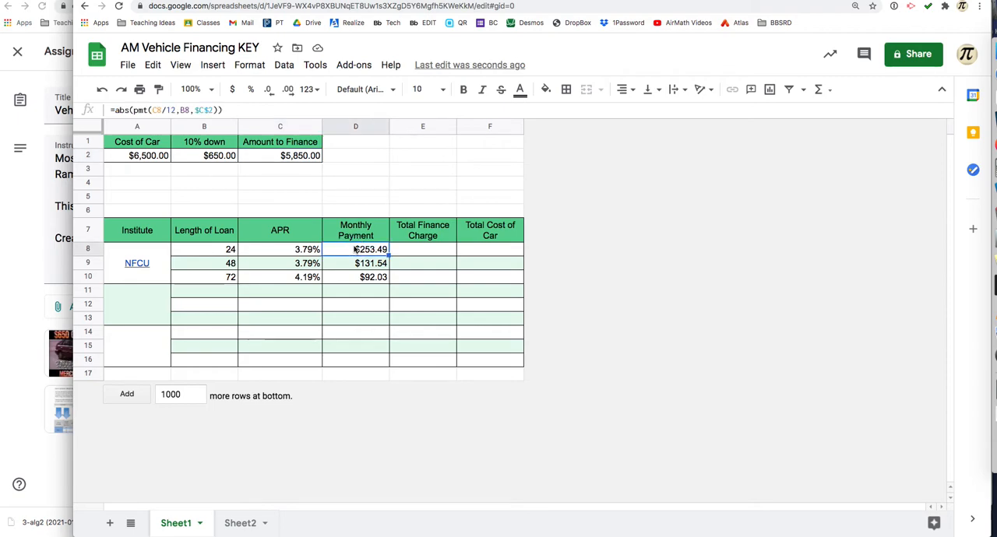
{"action": "left_click", "coordinate": [412, 256]}
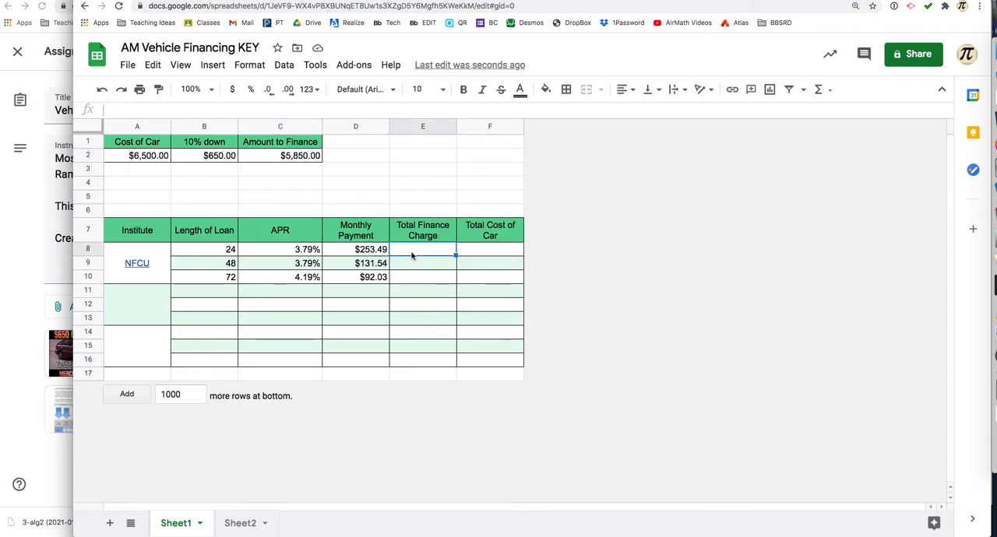
{"action": "type", "text": "="}
{"action": "key", "text": "BackSpace"}
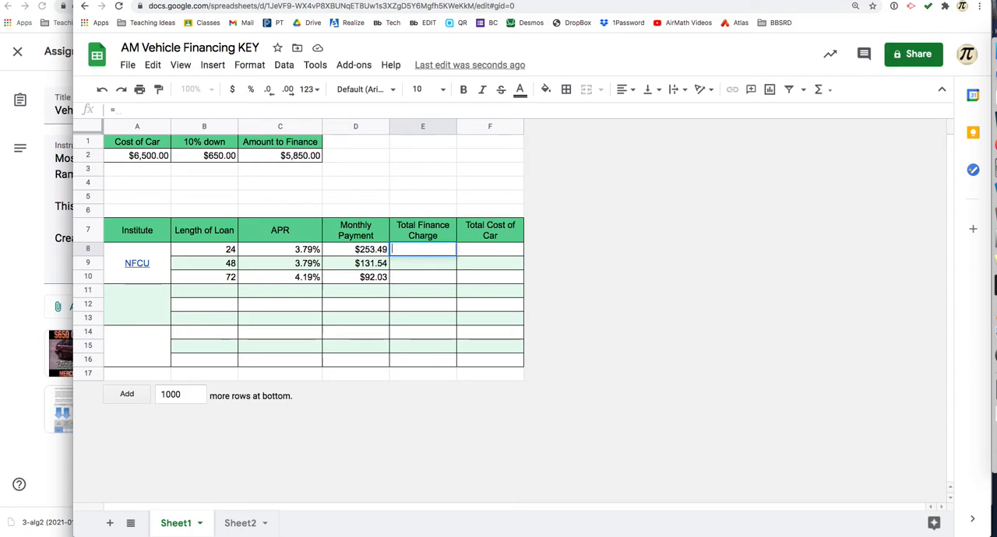
{"action": "left_click", "coordinate": [488, 240]}
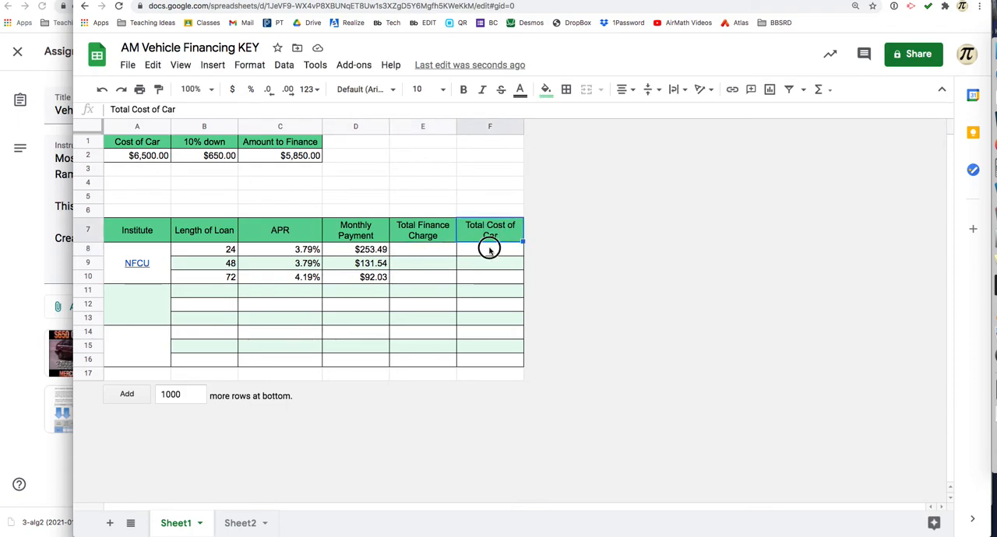
{"action": "left_click", "coordinate": [489, 249]}
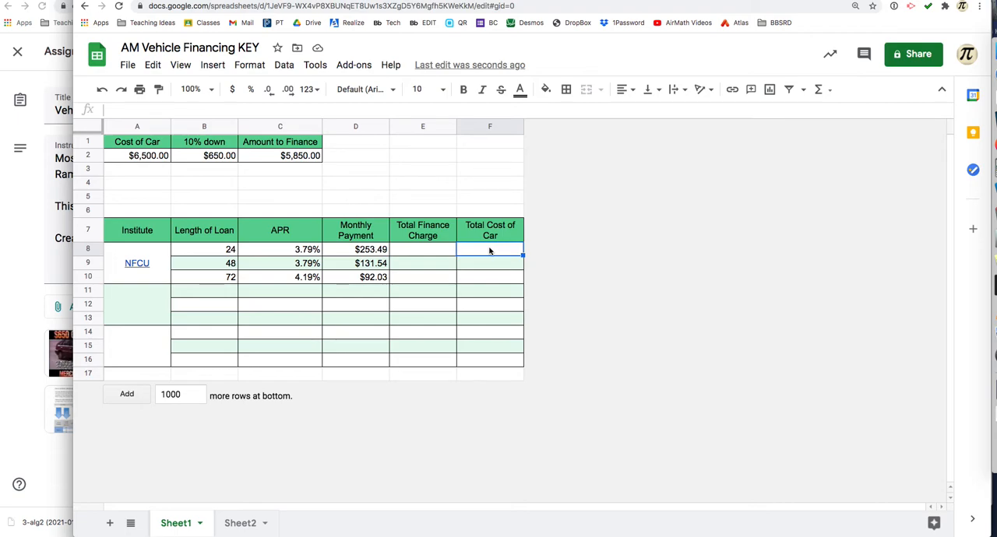
Step: Calculate the 24-month loan's total finance charge in E8 as =D8*B8-C2 and dismiss the suggested autofill
{"action": "left_click", "coordinate": [421, 252]}
{"action": "type", "text": "="}
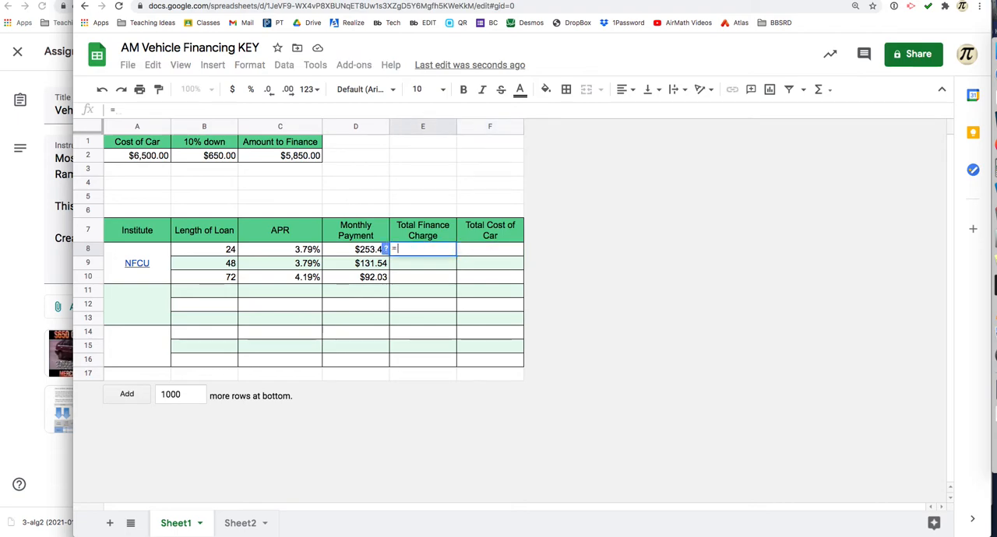
{"action": "left_click", "coordinate": [368, 250]}
{"action": "type", "text": "*"}
{"action": "left_click", "coordinate": [206, 250]}
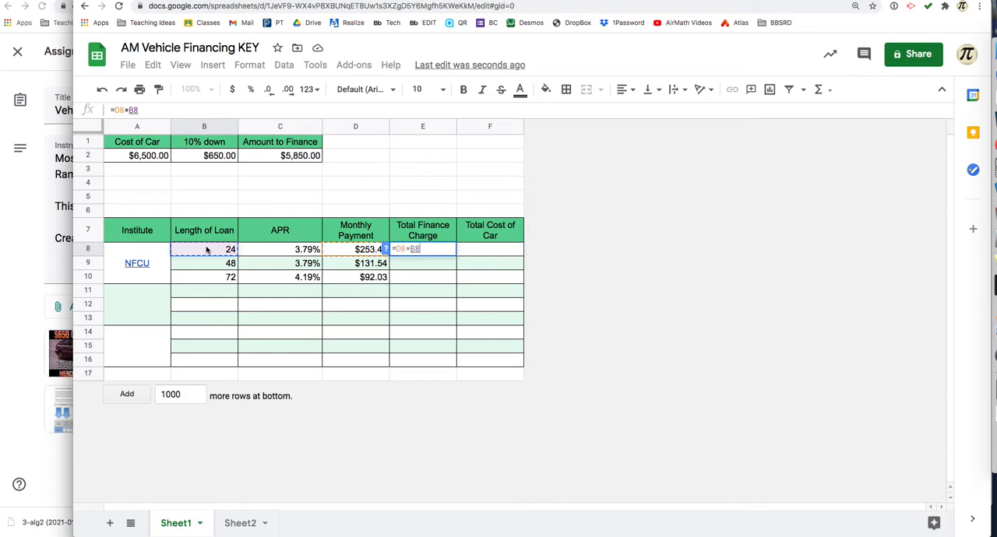
{"action": "type", "text": "-"}
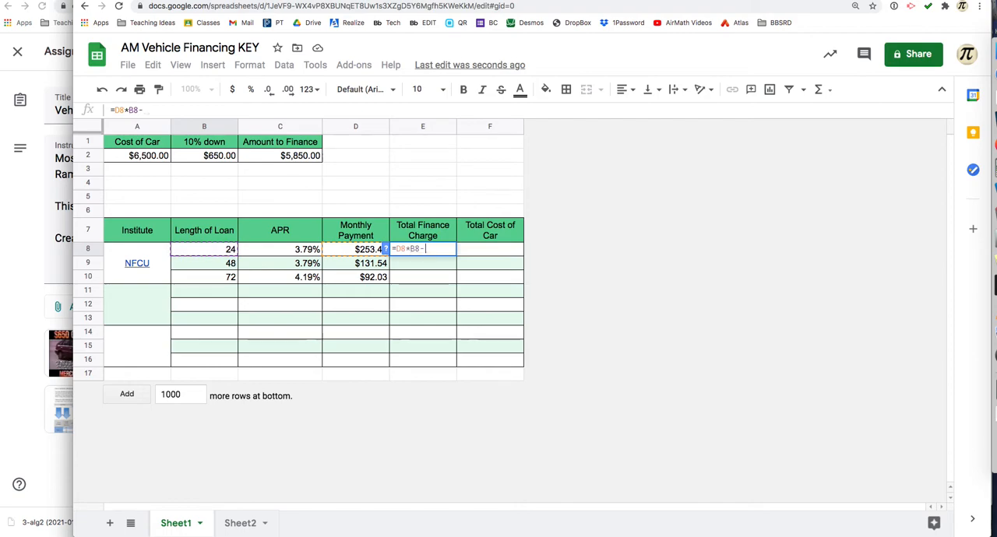
{"action": "left_click", "coordinate": [273, 158]}
{"action": "key", "text": "Return"}
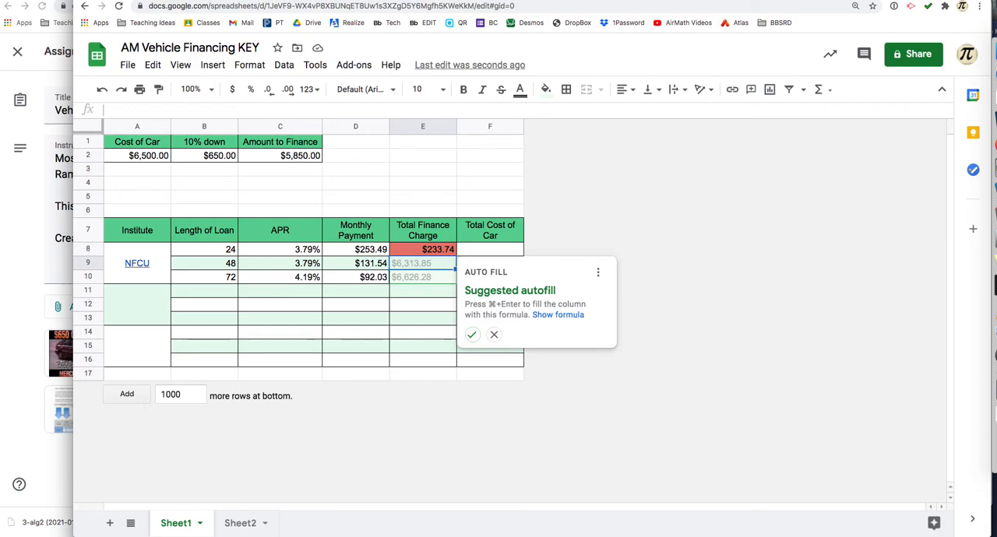
{"action": "left_click", "coordinate": [495, 335]}
Step: Make the C2 reference absolute in E8 as =D8*B8-$C$2 and fill the formula down through E10
{"action": "left_click", "coordinate": [433, 249]}
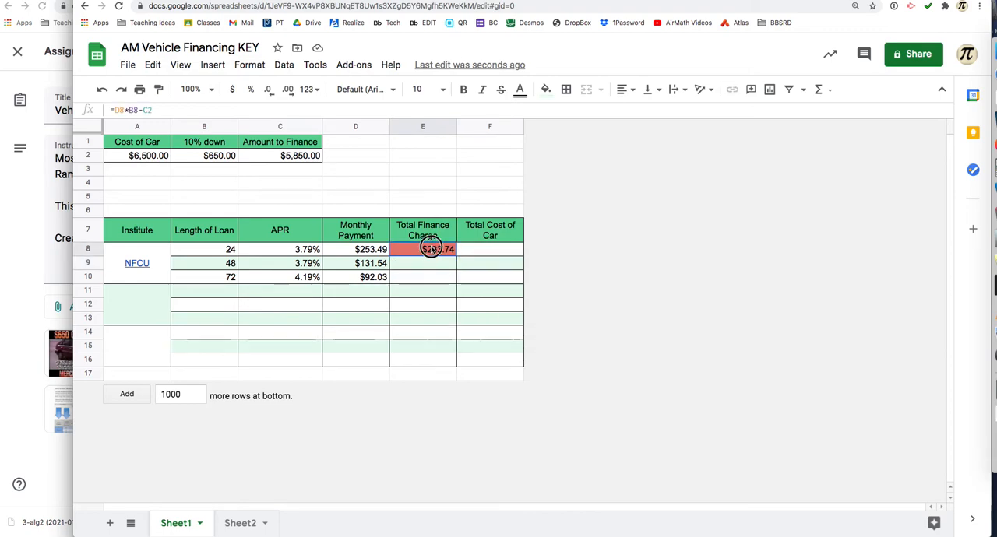
{"action": "double_click", "coordinate": [433, 250]}
{"action": "left_click", "coordinate": [431, 250]}
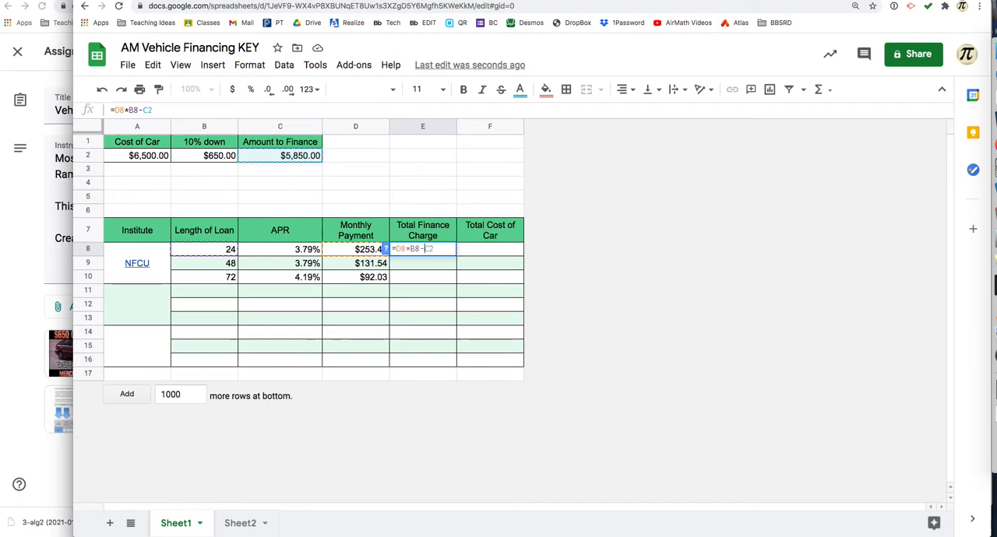
{"action": "type", "text": "$"}
{"action": "left_click", "coordinate": [446, 263]}
{"action": "left_click", "coordinate": [448, 249]}
{"action": "left_click_drag", "start_coordinate": [455, 254], "coordinate": [454, 277]}
Step: Compare the total finance charges in E8 through E10 against the loan lengths and APRs
{"action": "left_click", "coordinate": [434, 277]}
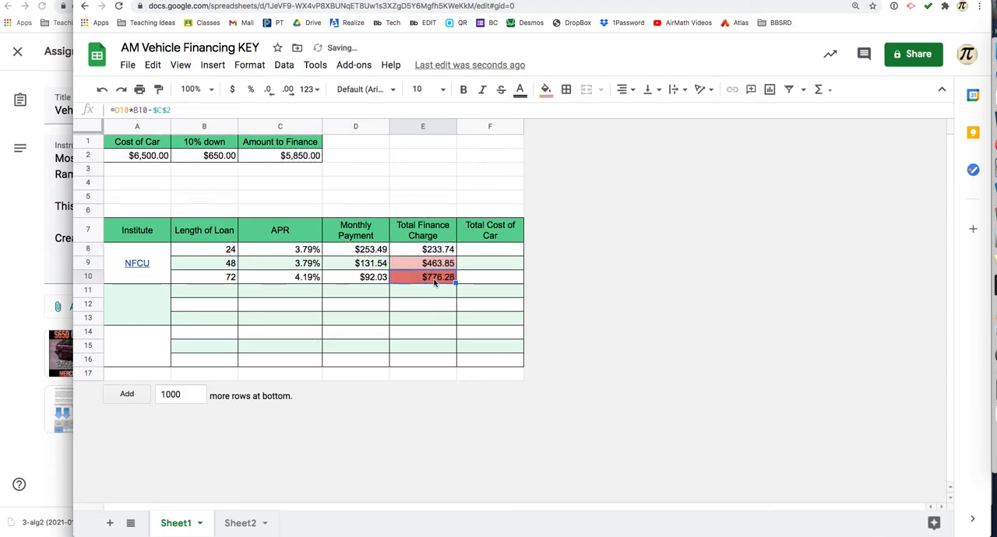
{"action": "left_click", "coordinate": [435, 294]}
{"action": "left_click", "coordinate": [435, 253]}
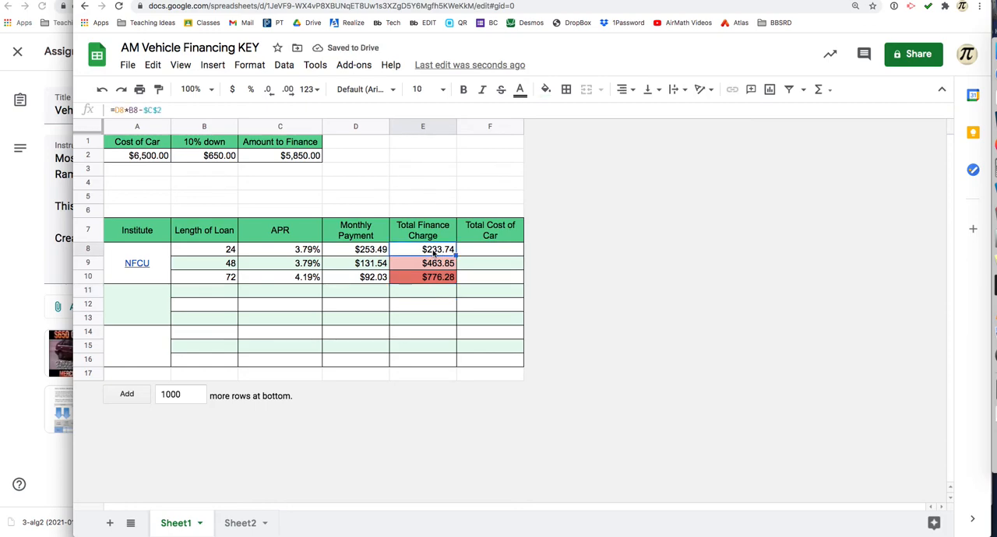
{"action": "left_click", "coordinate": [208, 256]}
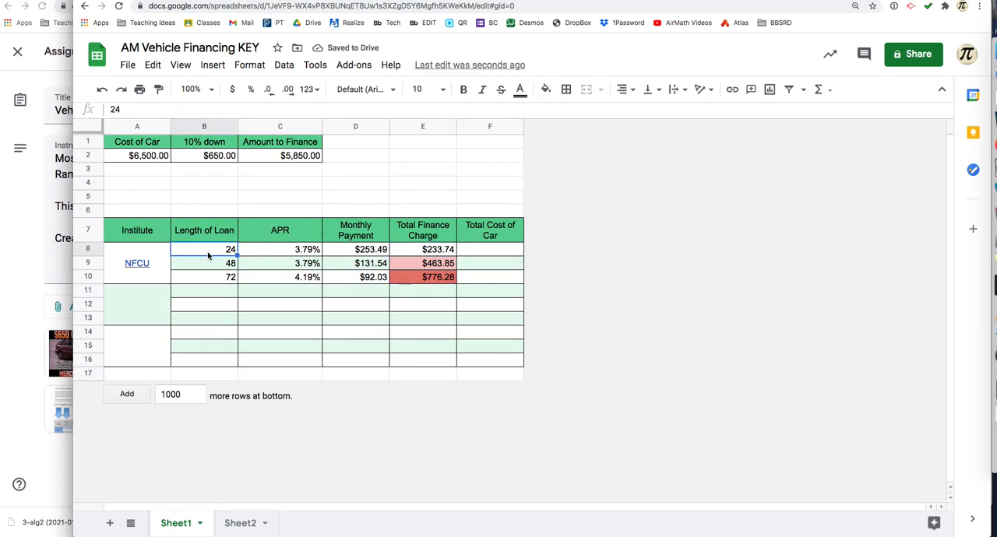
{"action": "left_click", "coordinate": [302, 252]}
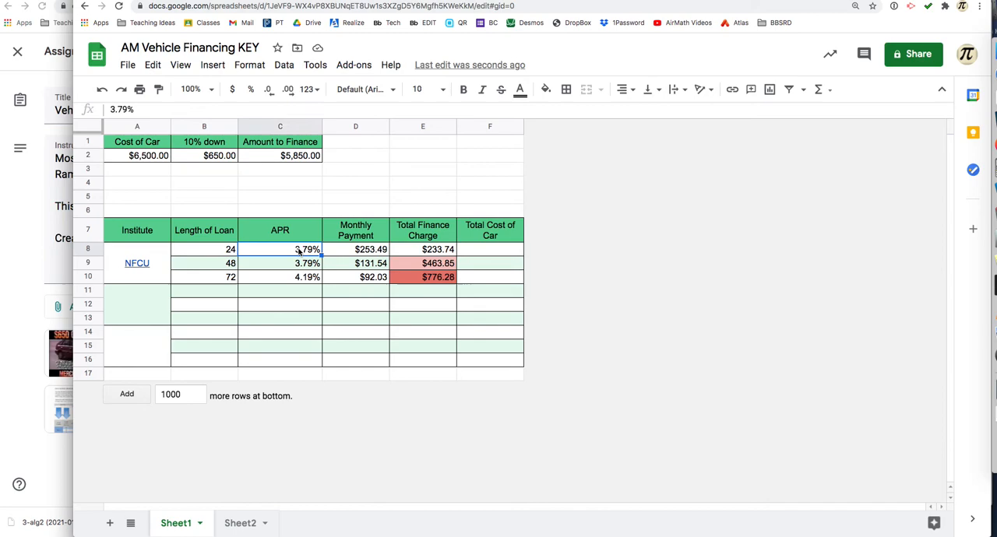
{"action": "left_click", "coordinate": [426, 253]}
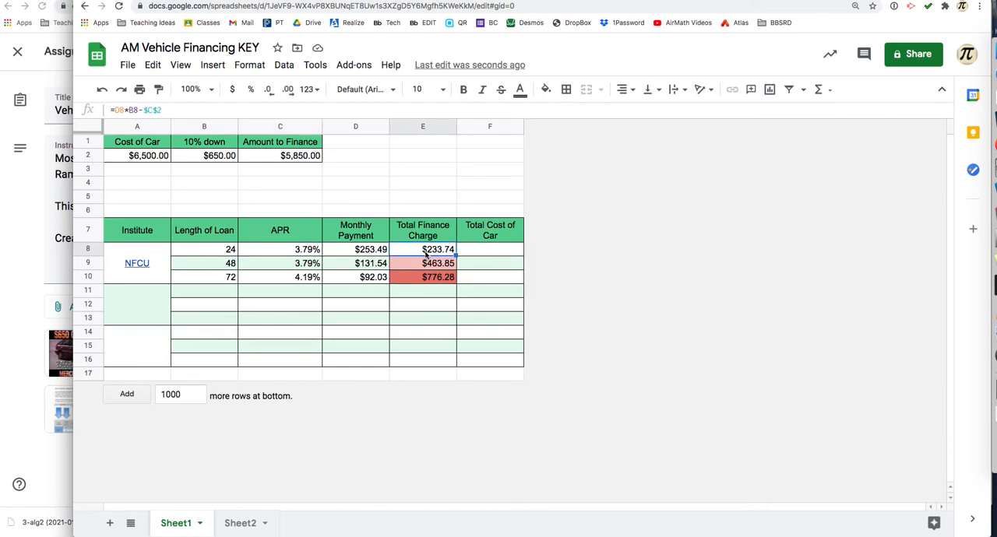
{"action": "left_click", "coordinate": [437, 280]}
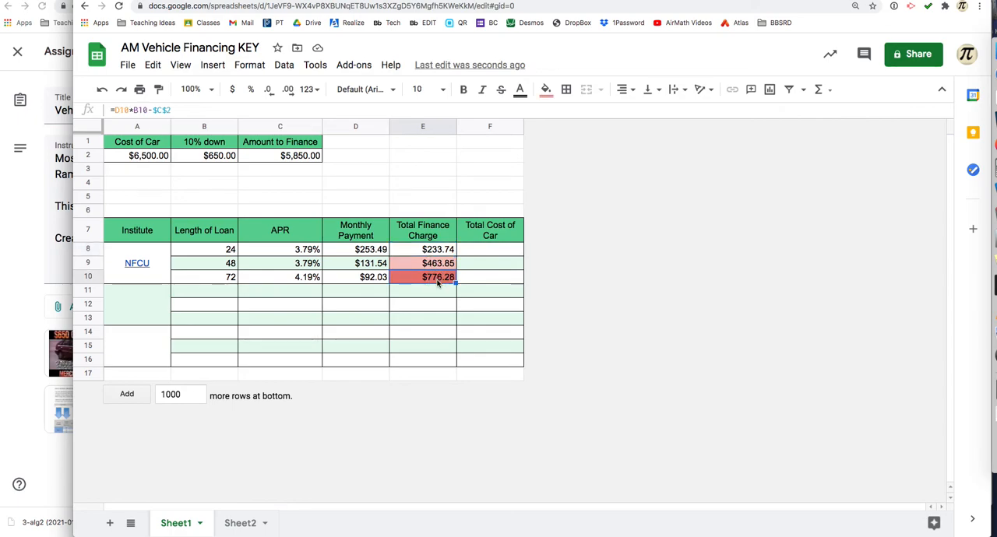
Step: Try calculating the total cost of the car in F8 as =A2+E8 and undo the entry
{"action": "left_click", "coordinate": [482, 253]}
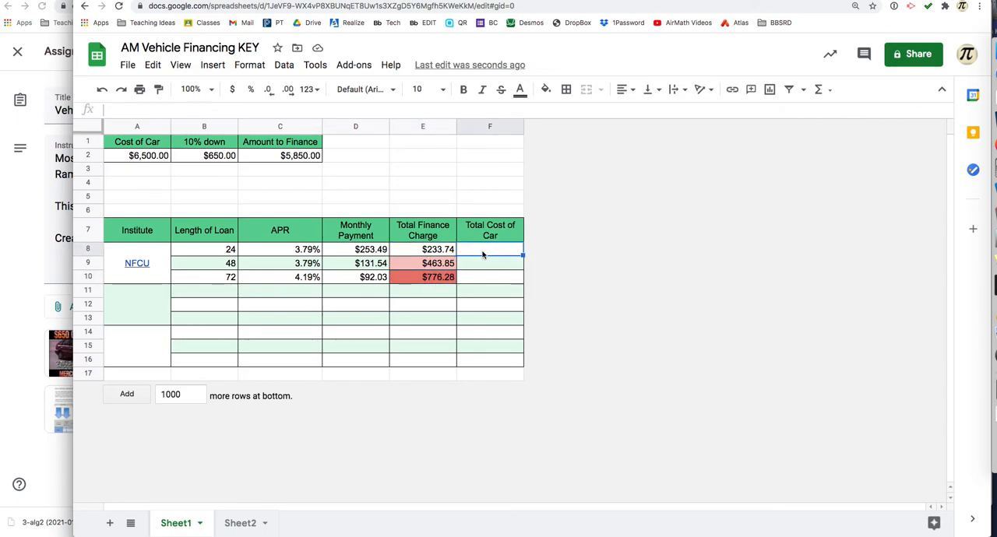
{"action": "type", "text": "="}
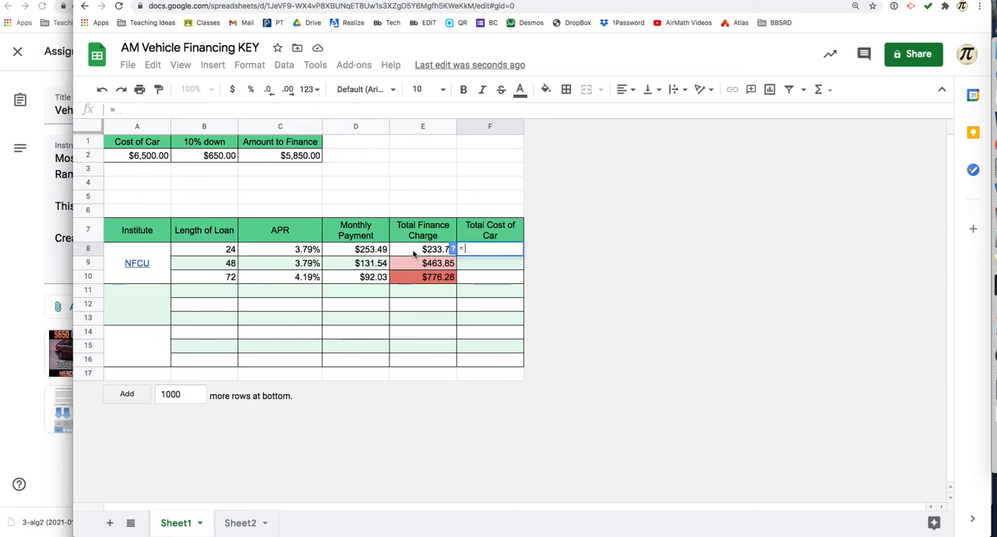
{"action": "left_click", "coordinate": [137, 155]}
{"action": "type", "text": "+"}
{"action": "left_click", "coordinate": [411, 253]}
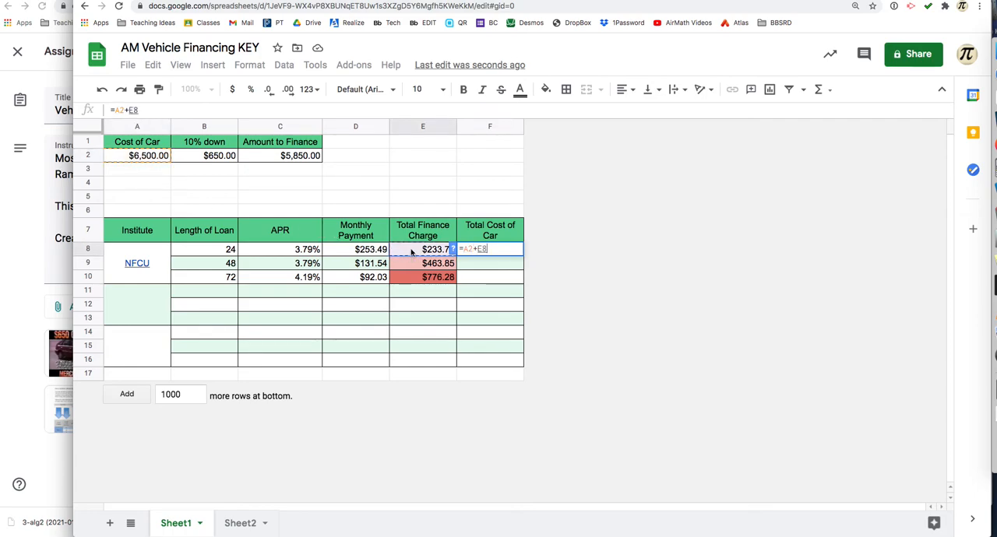
{"action": "key", "text": "Return"}
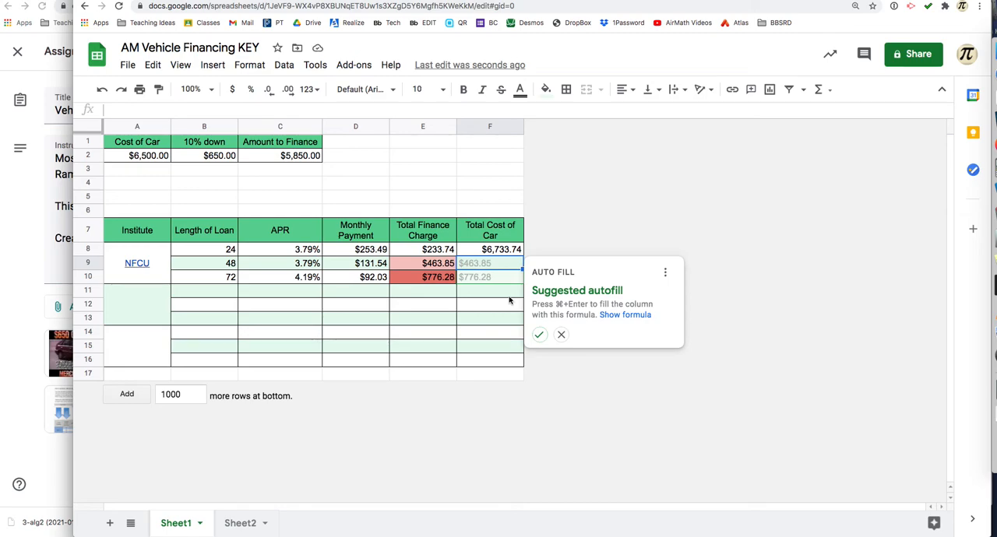
{"action": "left_click", "coordinate": [500, 289]}
{"action": "key", "text": "super+z"}
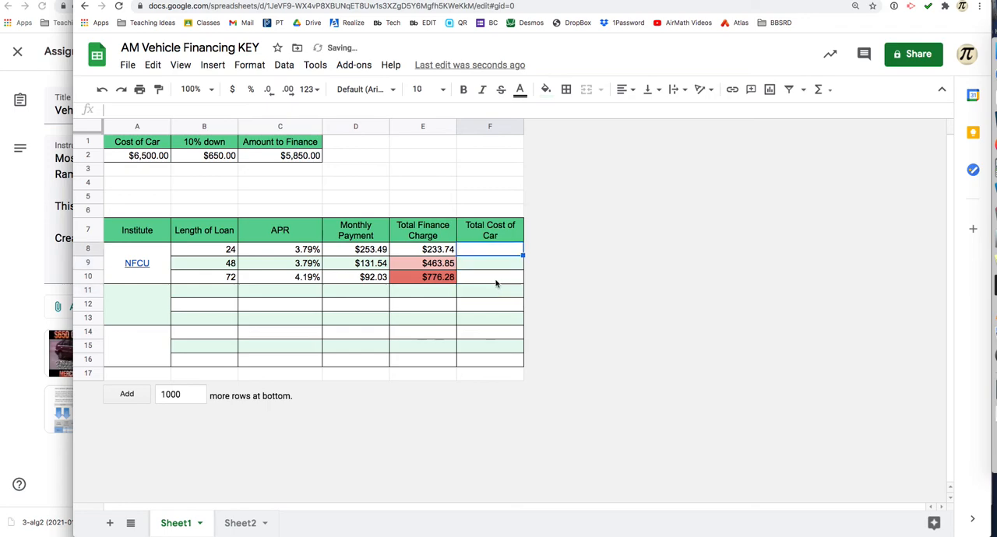
Step: Calculate the 24-month loan's total cost of the car in F8 by adding amount financed, finance charge and down payment as =C2+E8+B2
{"action": "left_click", "coordinate": [355, 249]}
{"action": "left_click", "coordinate": [295, 157]}
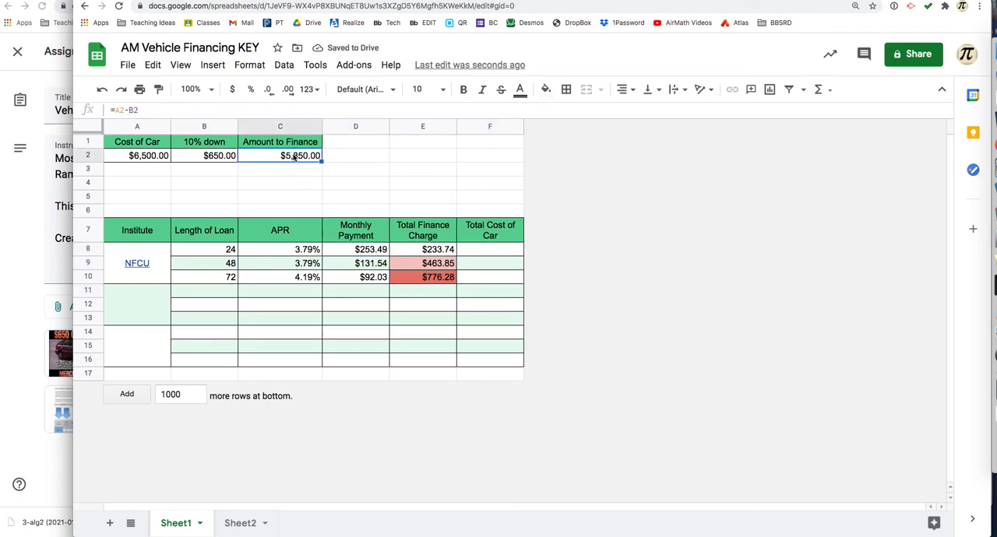
{"action": "left_click", "coordinate": [483, 251]}
{"action": "type", "text": "="}
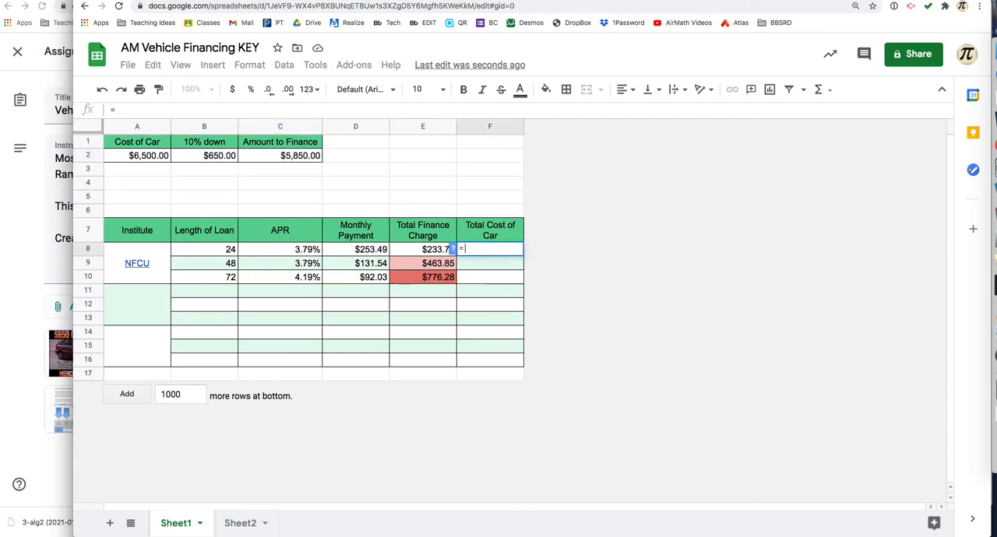
{"action": "left_click", "coordinate": [309, 157]}
{"action": "type", "text": "+"}
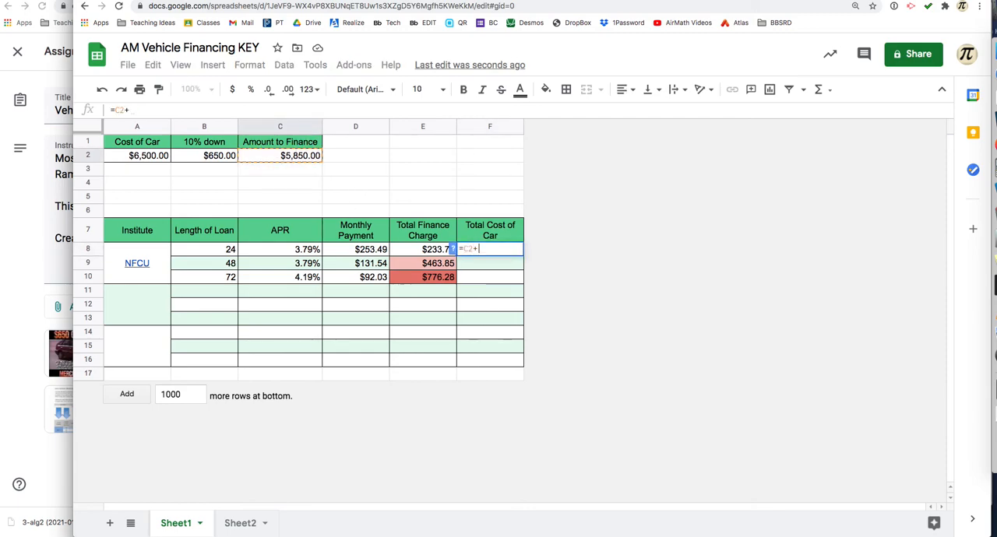
{"action": "left_click", "coordinate": [399, 254]}
{"action": "type", "text": "+"}
{"action": "left_click", "coordinate": [215, 157]}
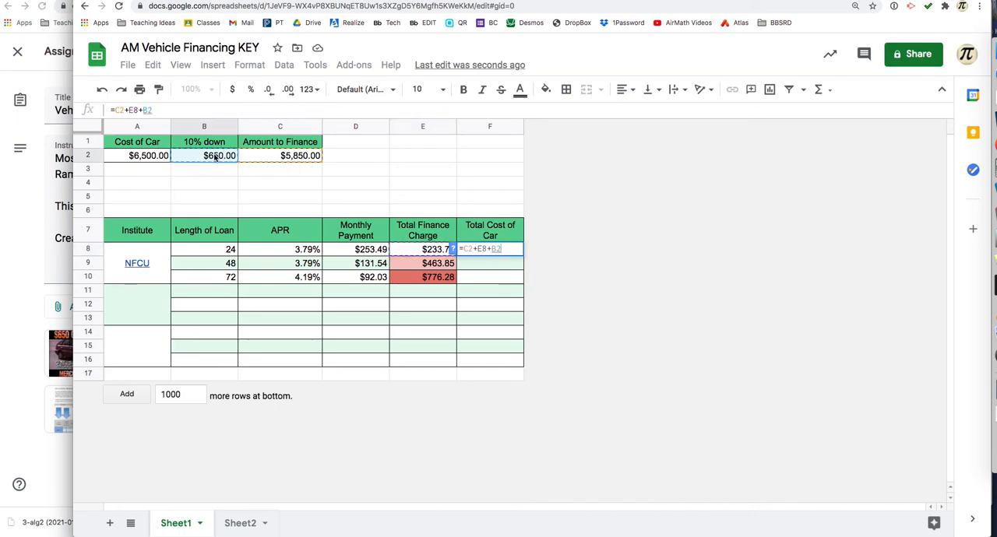
{"action": "key", "text": "Return"}
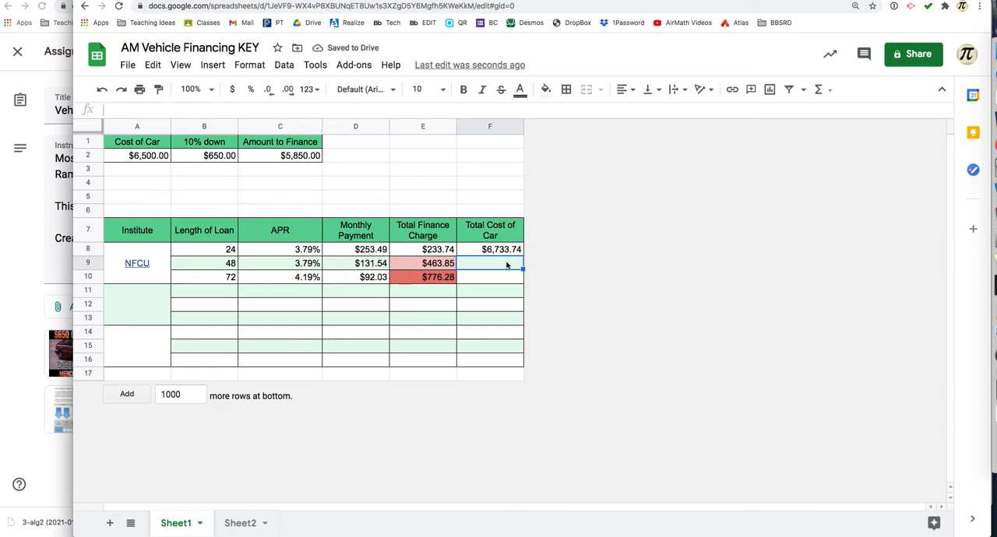
Step: Review the total cost formula in F8 and compare the monthly payments and finance charges across the NFCU loan lengths
{"action": "left_click", "coordinate": [503, 250]}
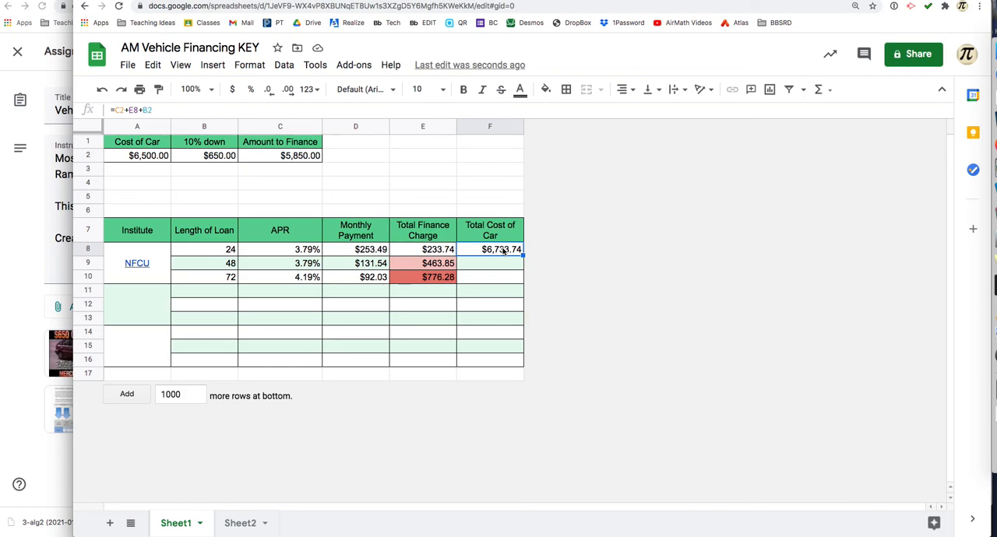
{"action": "left_click", "coordinate": [355, 254]}
{"action": "left_click", "coordinate": [358, 267]}
{"action": "left_click", "coordinate": [363, 253]}
{"action": "left_click", "coordinate": [363, 267]}
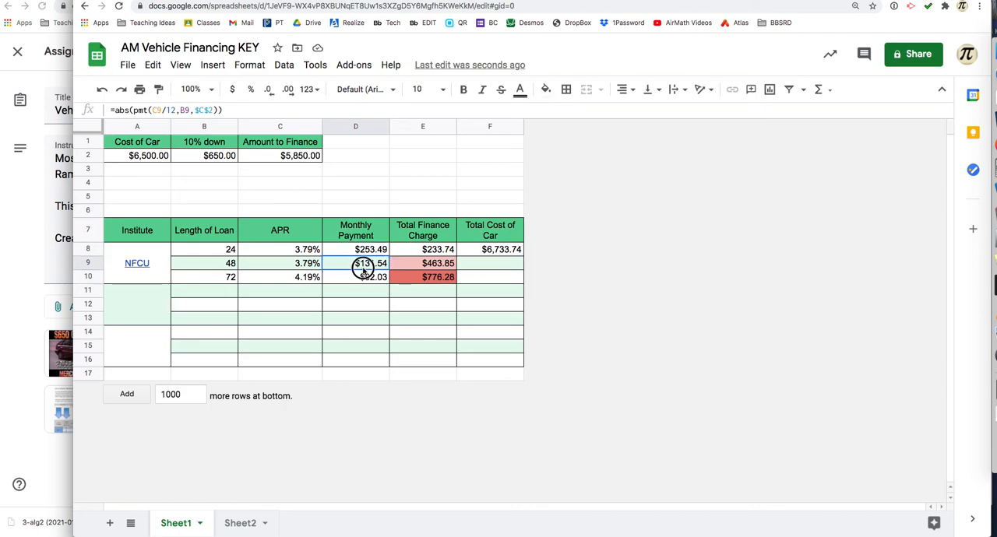
{"action": "left_click", "coordinate": [396, 278]}
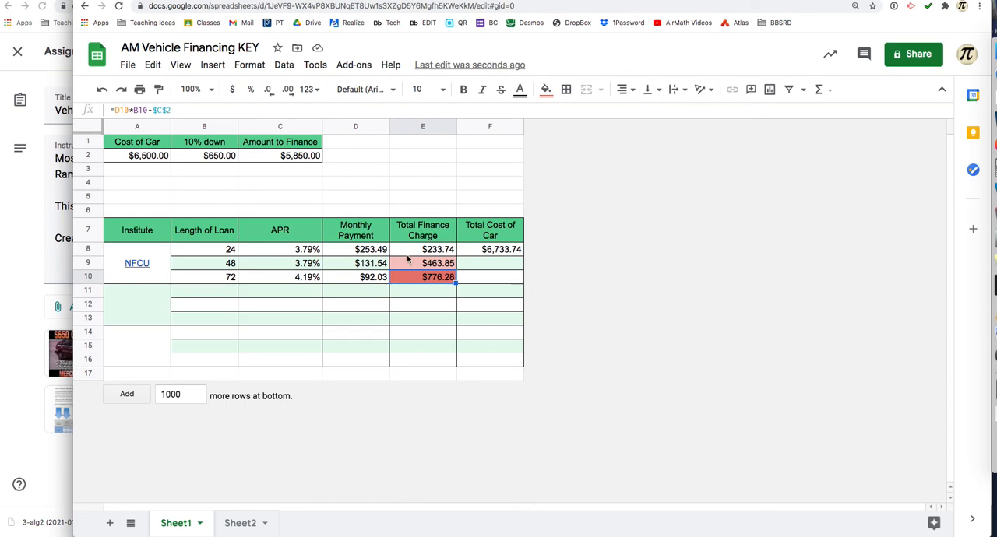
{"action": "left_click", "coordinate": [406, 250]}
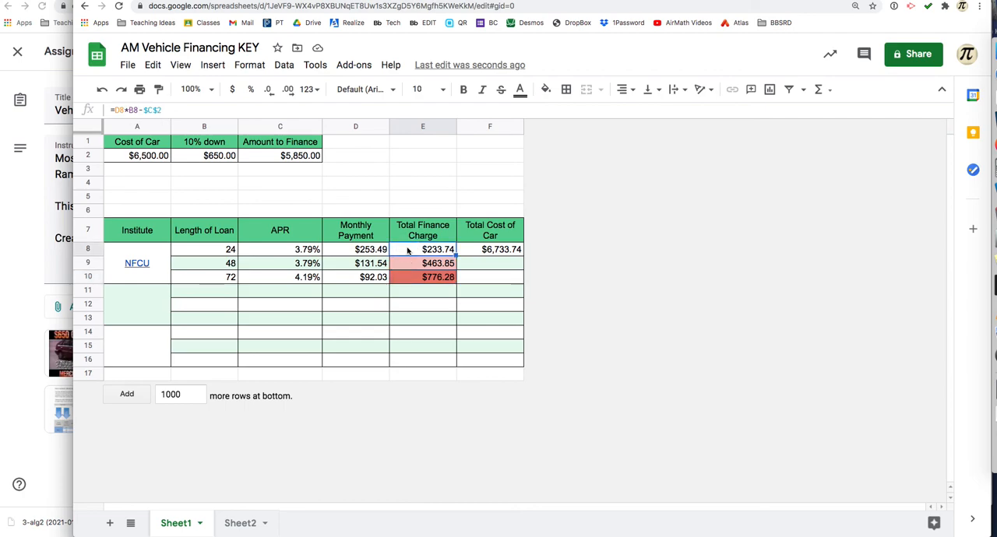
Step: Raise the down payment in B2 to 20 percent of the car's cost by editing its formula to =0.2*A2
{"action": "left_click", "coordinate": [206, 161]}
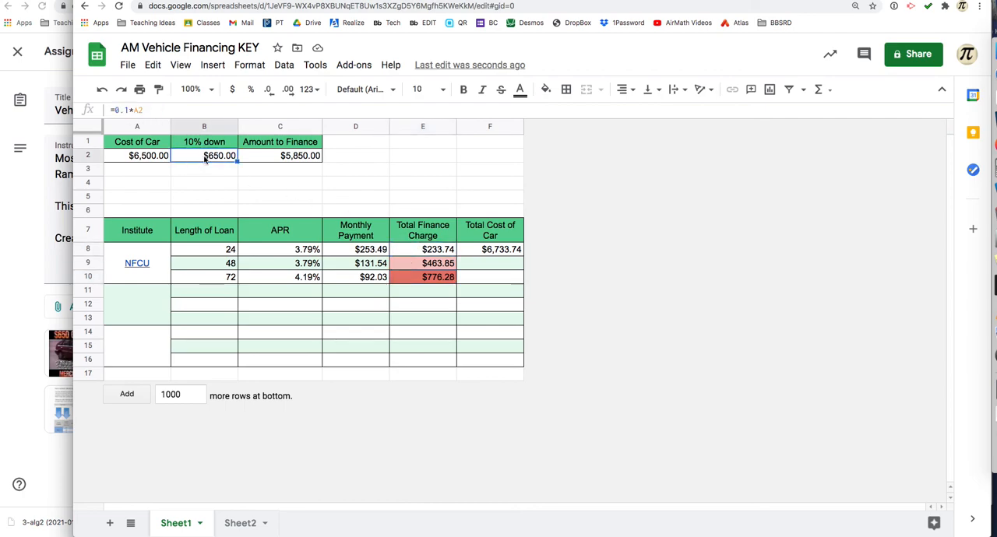
{"action": "left_click", "coordinate": [128, 111]}
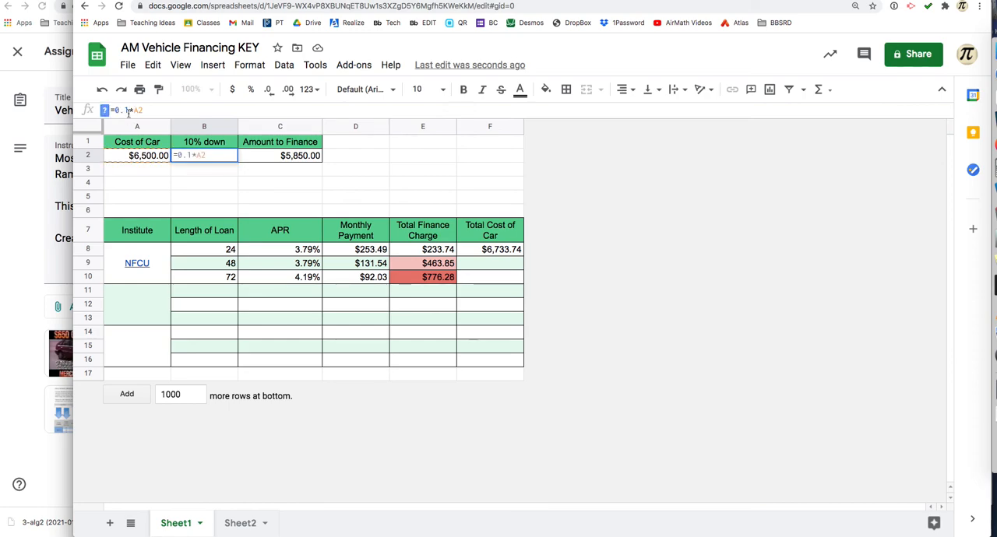
{"action": "key", "text": "BackSpace"}
{"action": "type", "text": "2"}
{"action": "key", "text": "Return"}
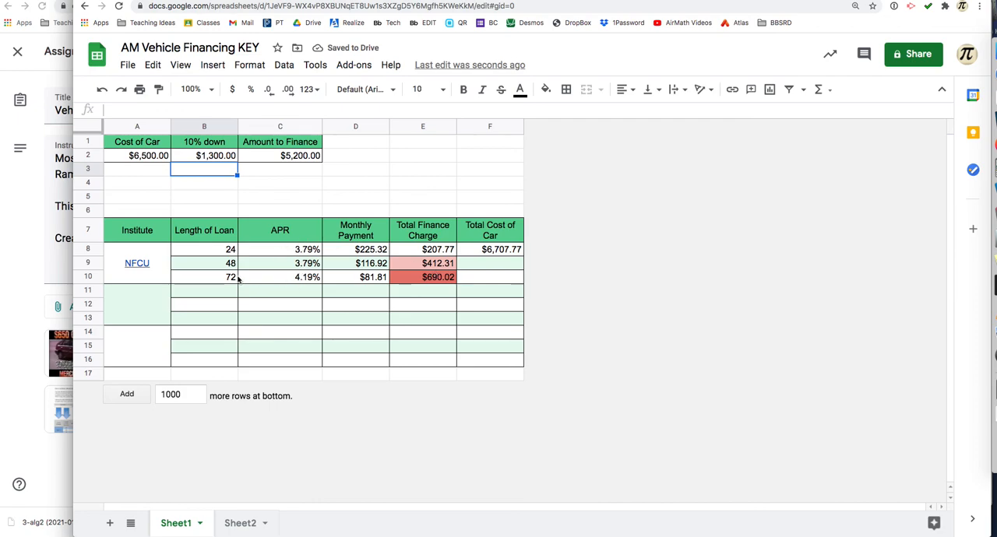
{"action": "left_click", "coordinate": [137, 297]}
{"action": "left_click", "coordinate": [135, 343]}
{"action": "left_click", "coordinate": [145, 298]}
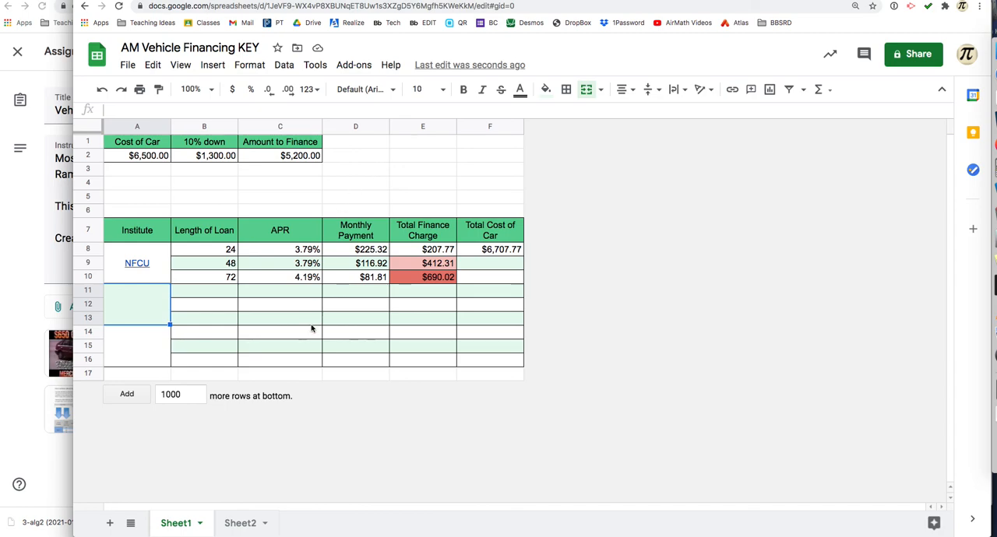
{"action": "left_click", "coordinate": [347, 374]}
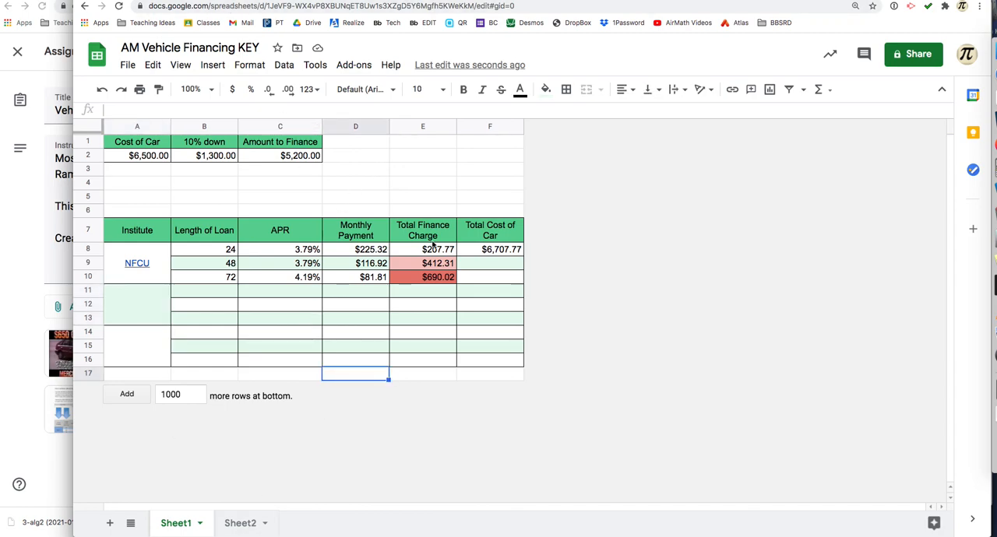